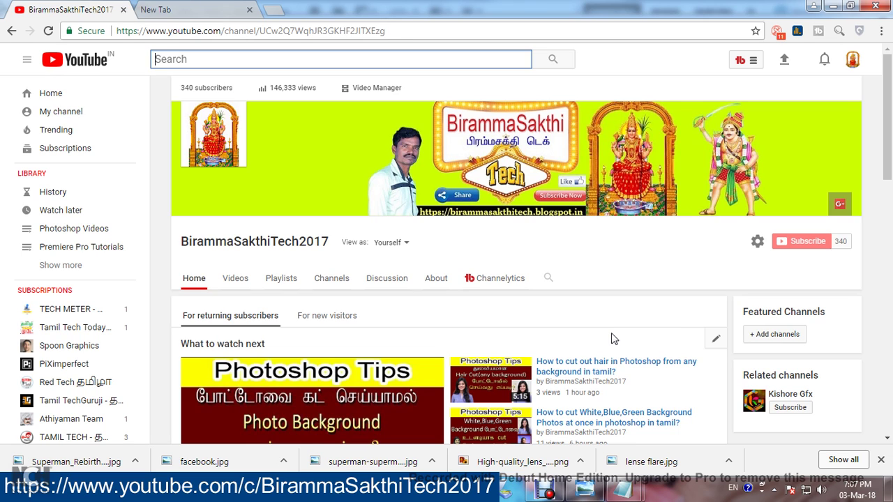
Show the red lens-flare Layer 1 over the Superman image, then return to the YouTube channel
left_click(612, 314)
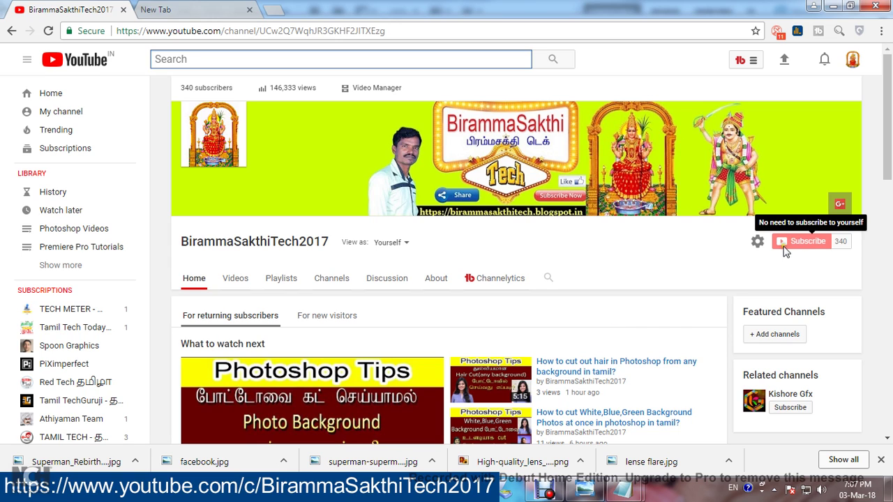
left_click(748, 262)
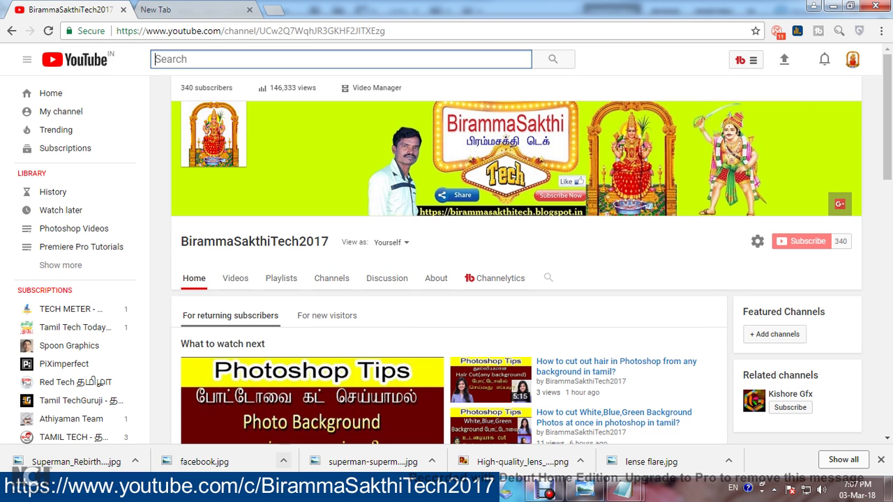
left_click(549, 494)
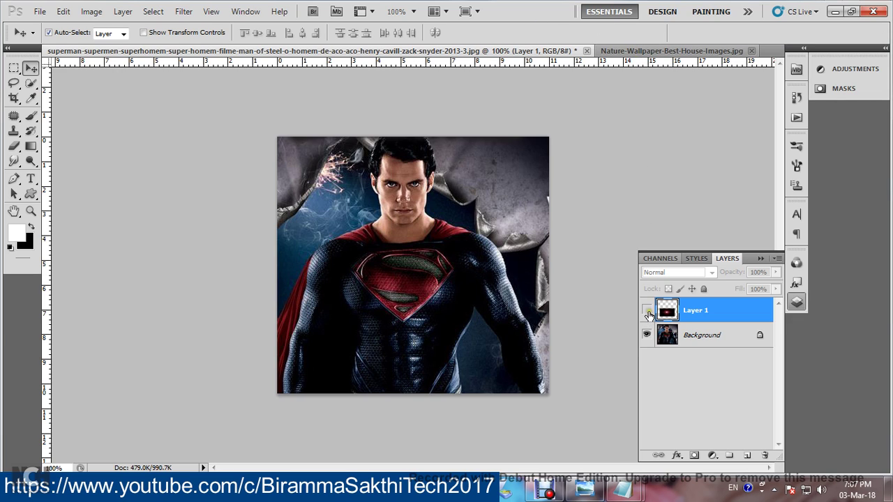
left_click(647, 311)
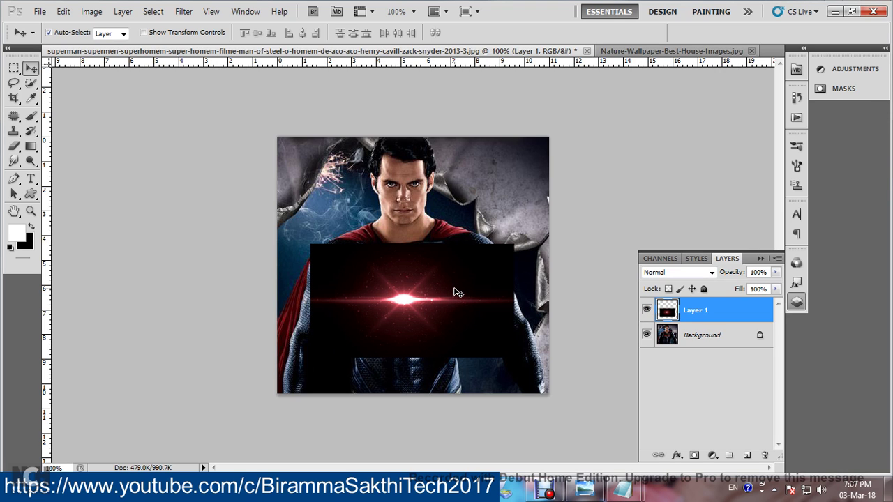
left_click(431, 488)
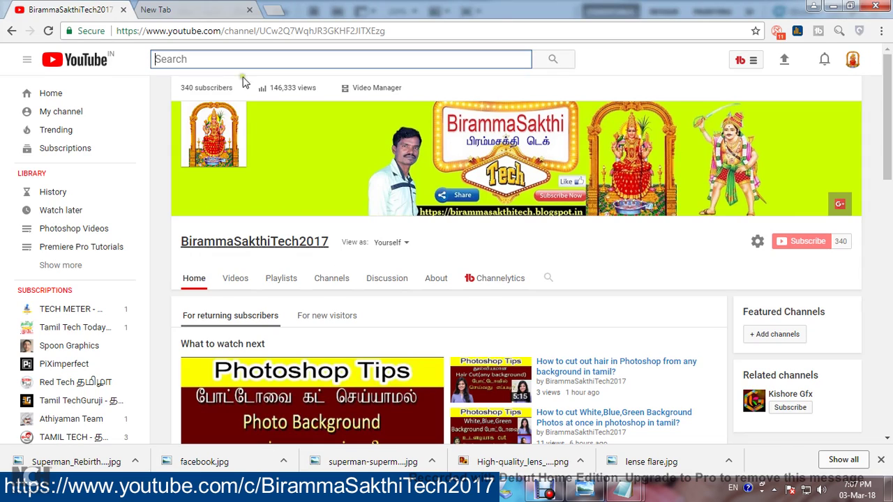
Search Google Images for 'lens flare' in a new tab, browse results, then return to YouTube
left_click(224, 10)
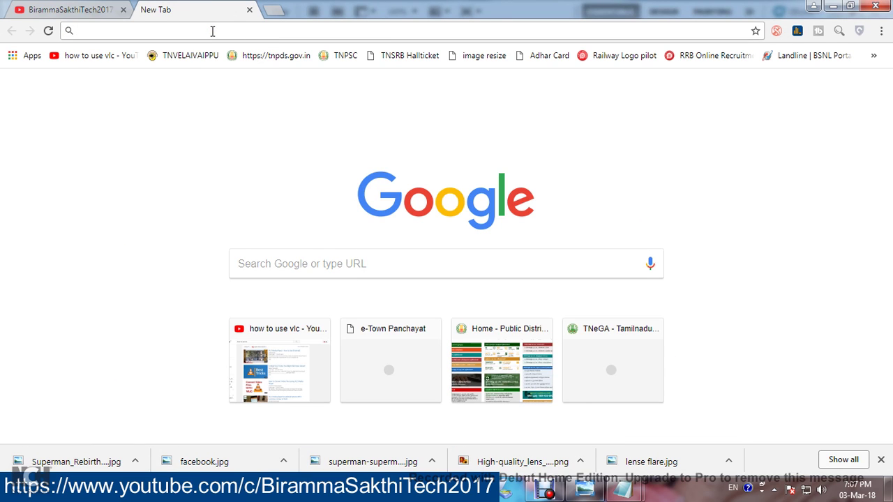
type("lens")
key("Return")
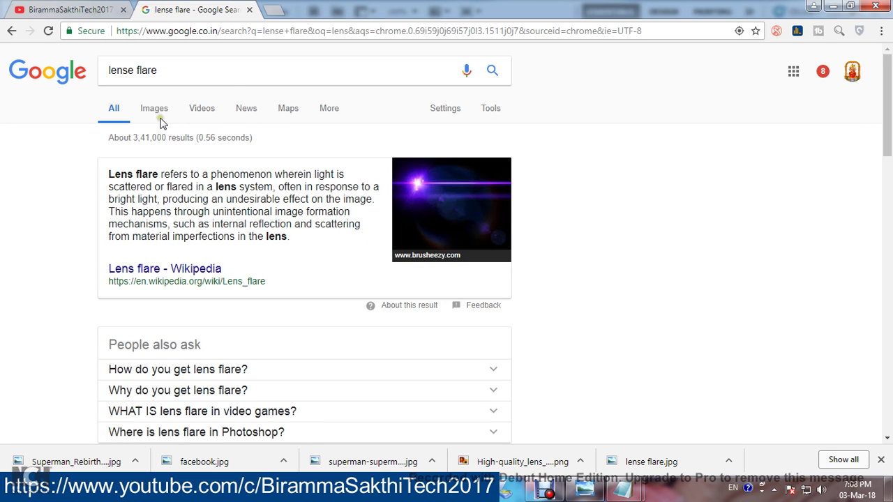
left_click(155, 114)
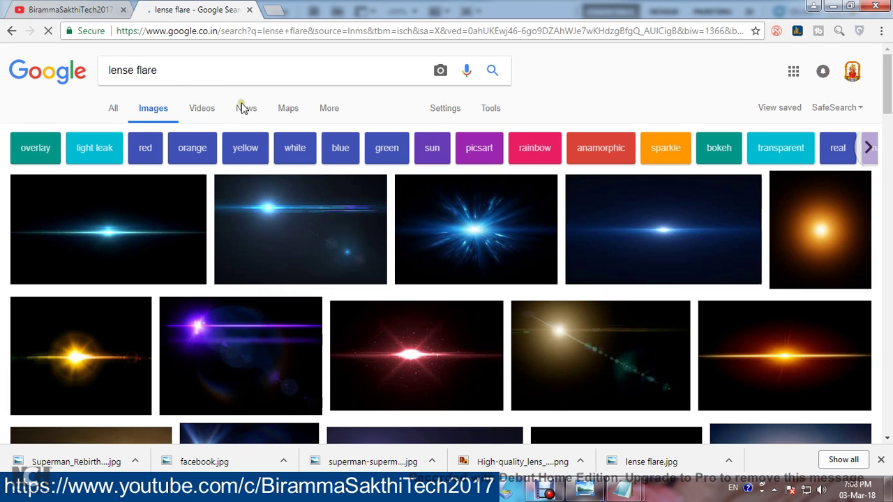
scroll(393, 244, "down", 1)
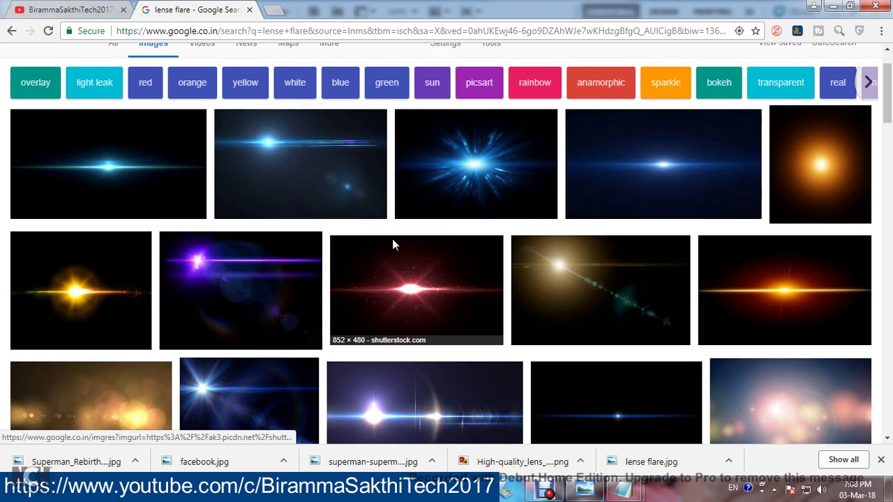
scroll(393, 240, "down", 1)
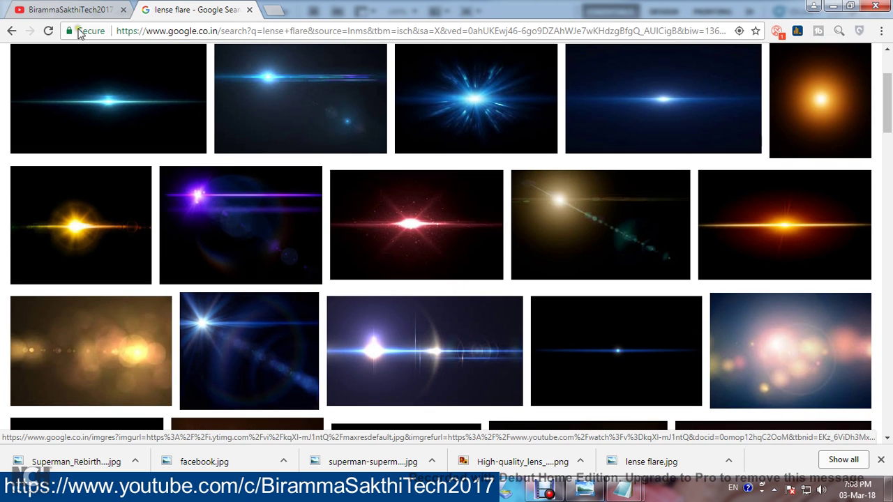
key("ctrl+shift+Tab")
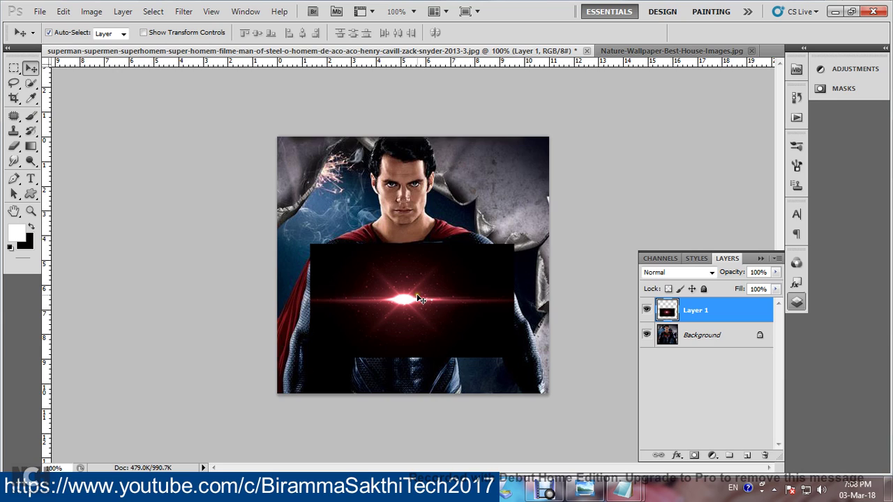
Set flare Layer 1 to Screen blending and position it over Superman's chest emblem
left_click_drag(420, 299, 415, 296)
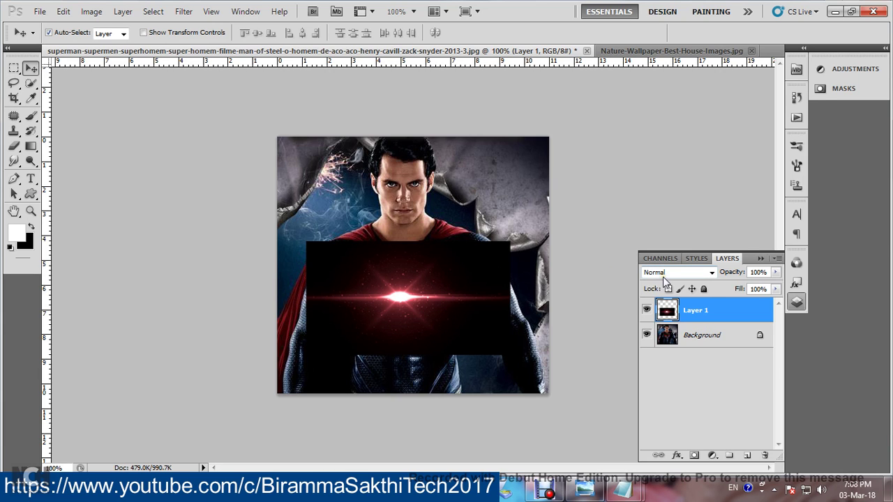
left_click(245, 12)
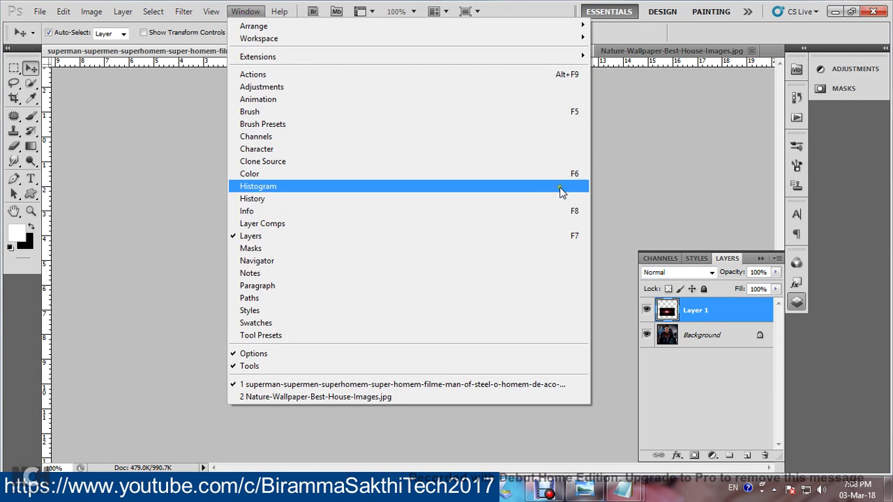
left_click(693, 162)
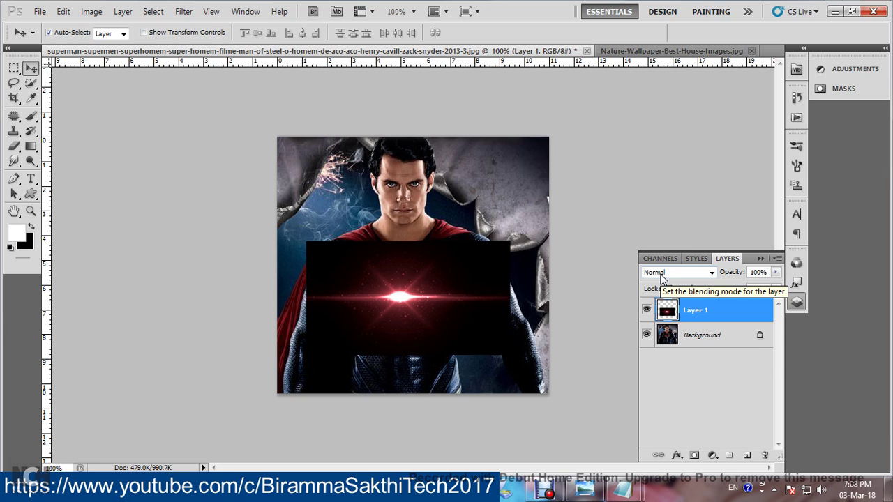
left_click(663, 275)
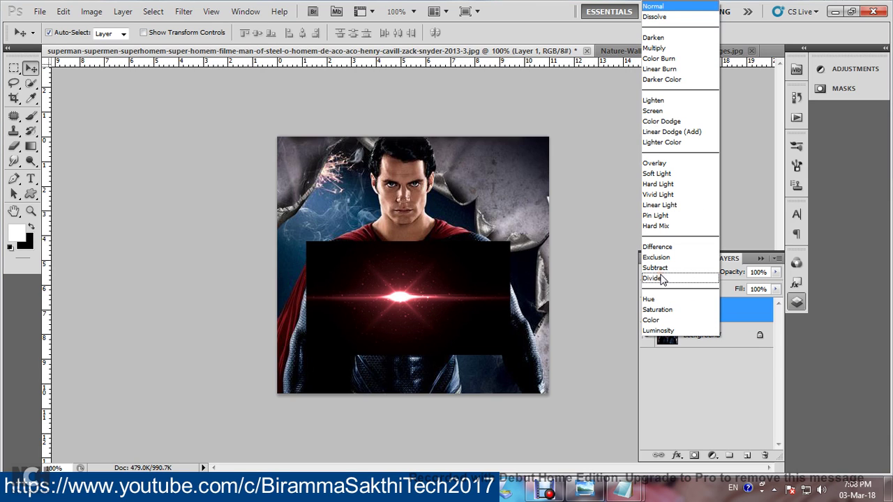
left_click(657, 112)
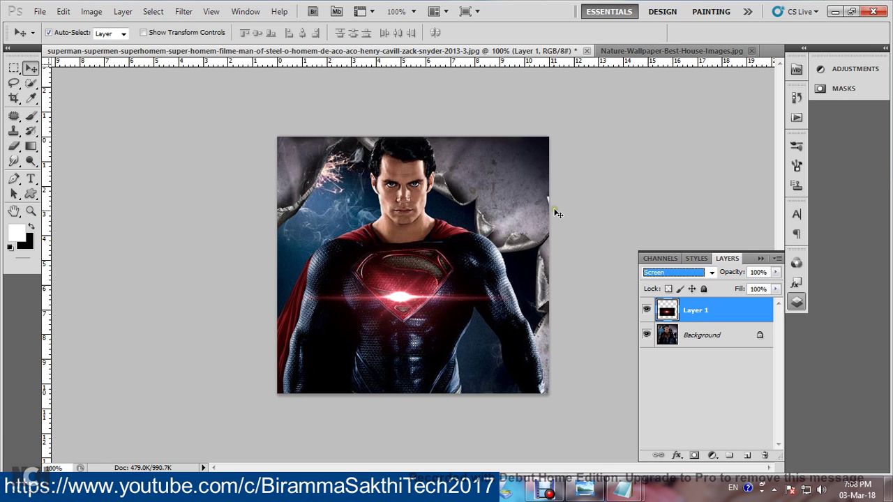
mouse_move(400, 298)
left_mouse_down()
mouse_move(409, 309)
mouse_move(402, 278)
left_mouse_up()
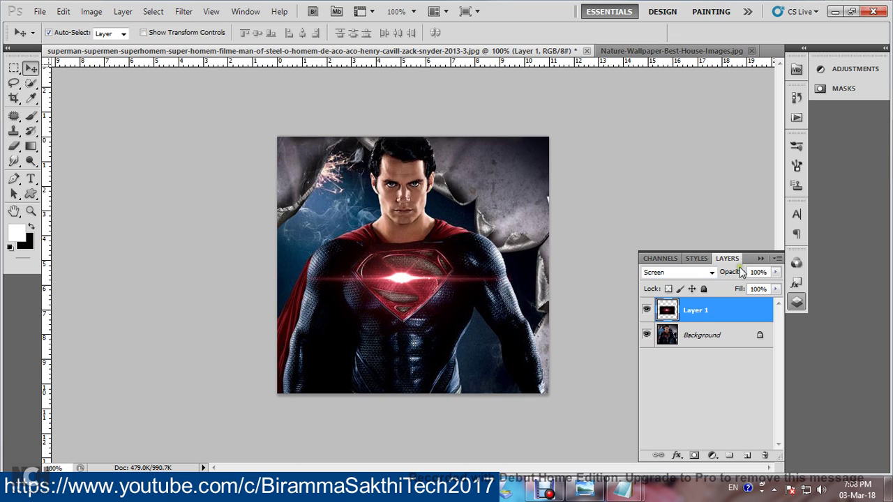
left_click(697, 273)
left_click(663, 163)
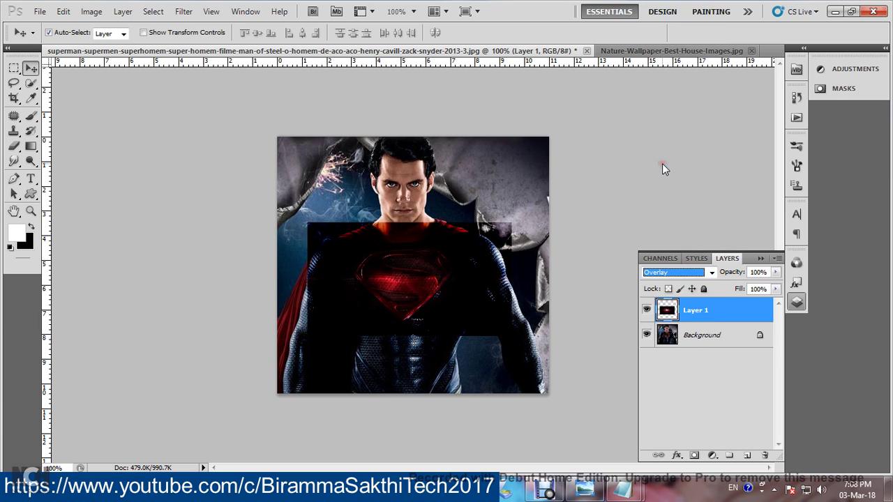
left_click(668, 273)
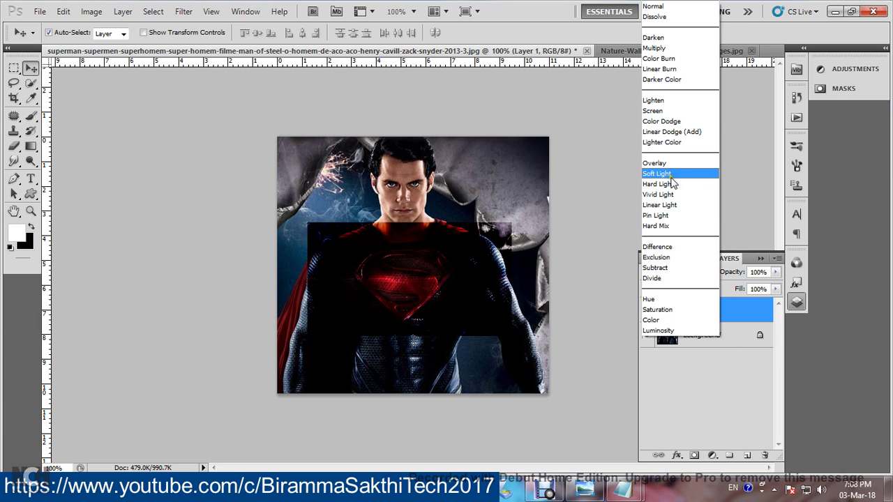
left_click(679, 133)
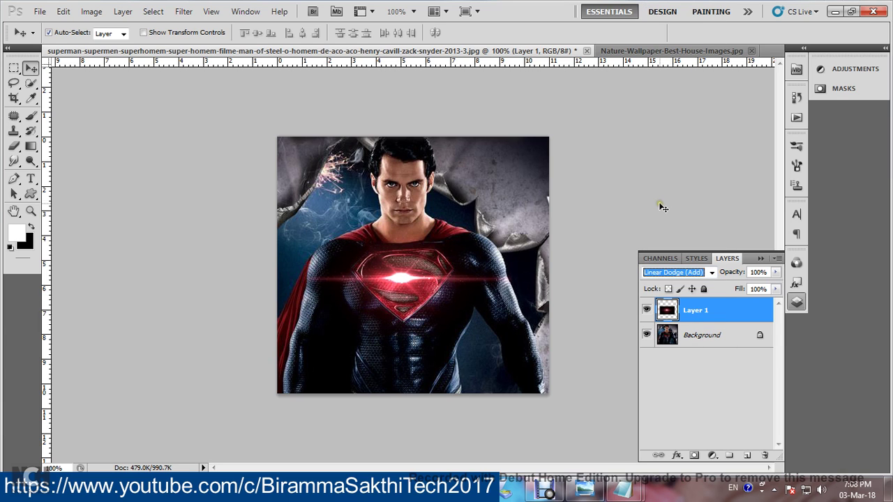
left_click(647, 310)
left_click(647, 310)
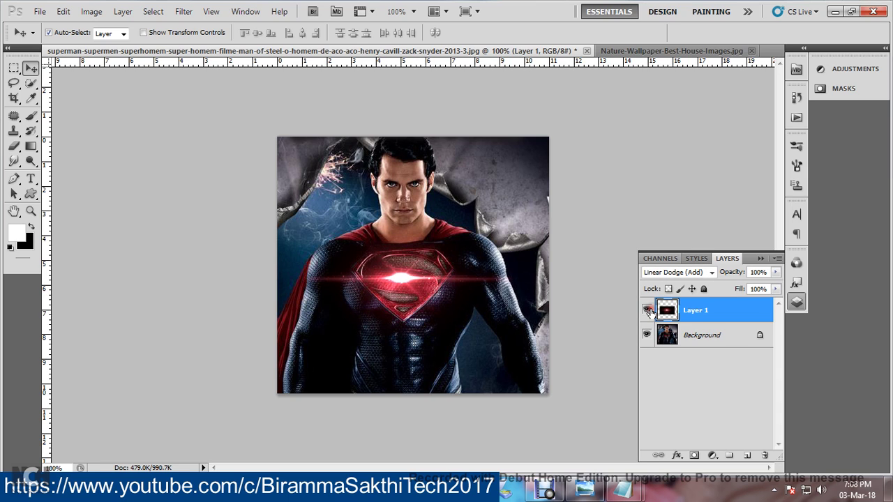
left_click(669, 273)
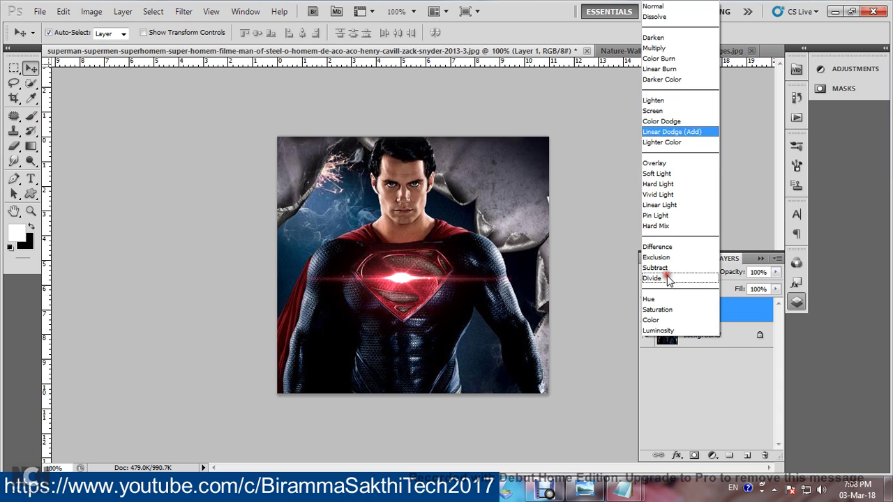
left_click(663, 113)
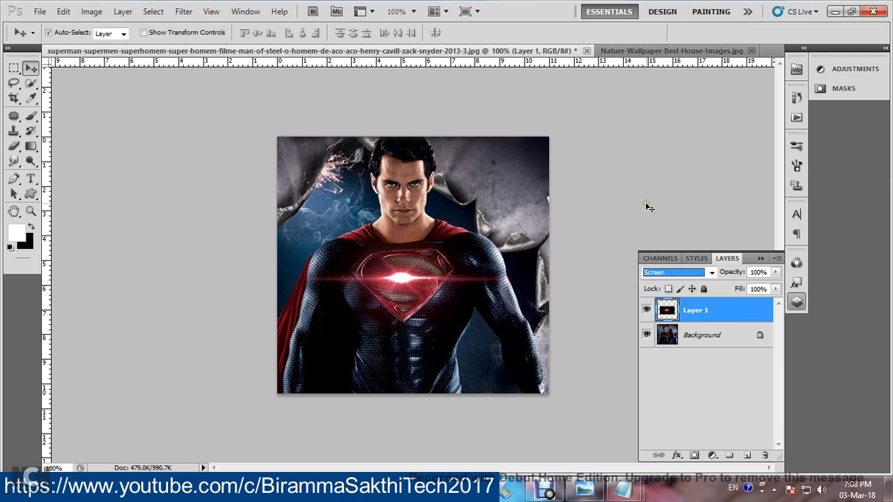
left_click(707, 334)
left_click(703, 316)
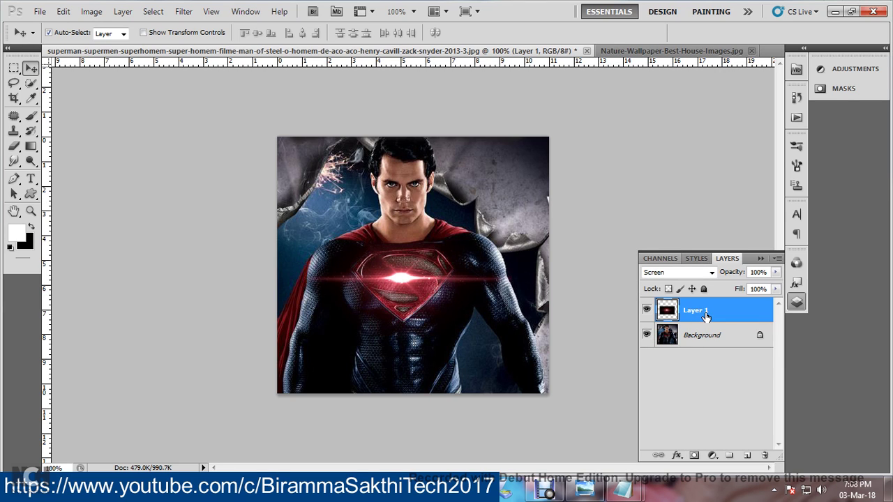
Apply Levels to the flare layer with black 23, midtone 0.92 and white 233
key("ctrl+l")
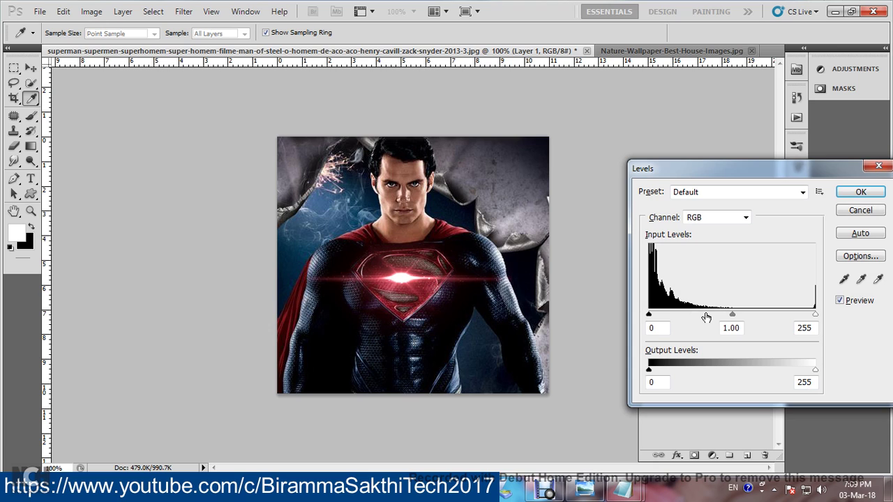
left_click_drag(705, 175, 653, 141)
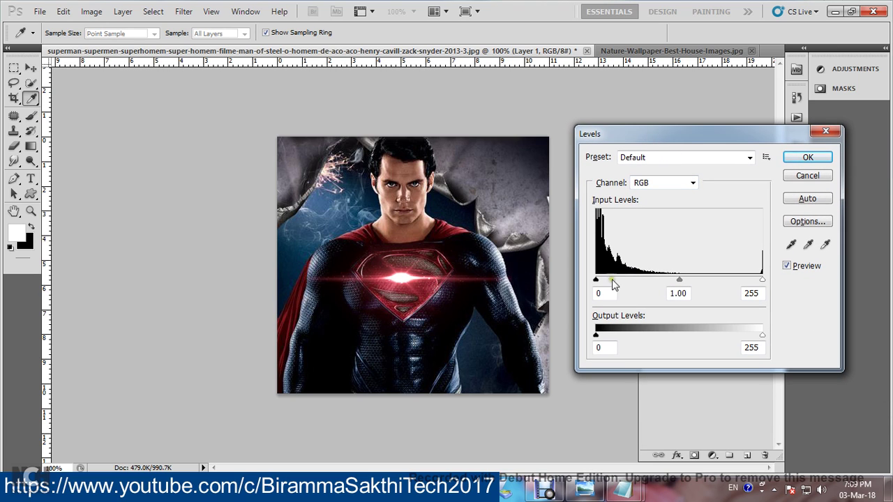
left_click_drag(598, 282, 614, 282)
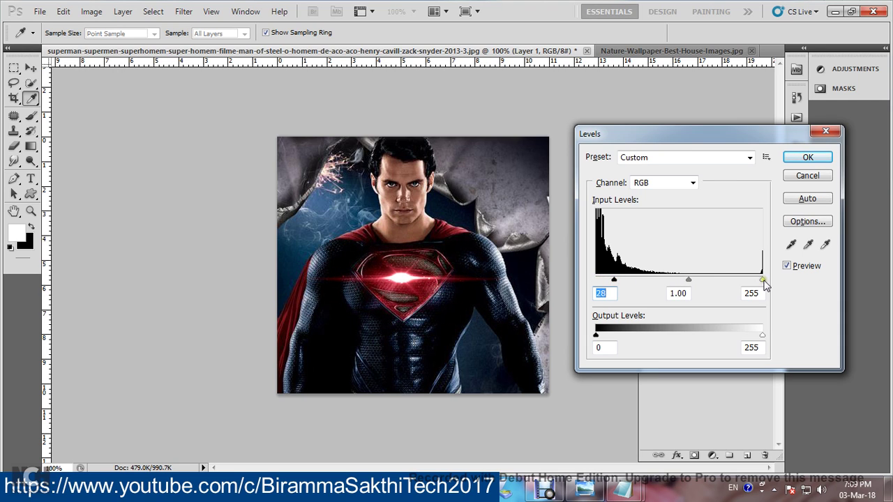
left_click_drag(763, 281, 748, 282)
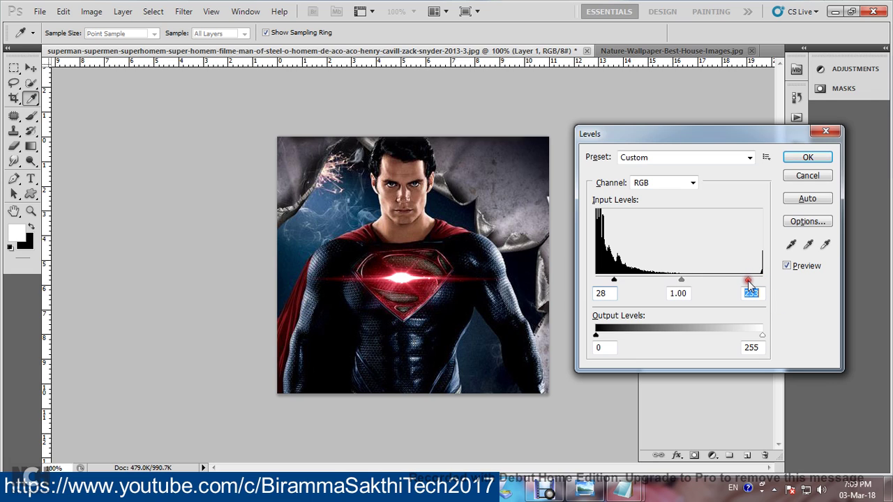
left_click_drag(613, 282, 611, 281)
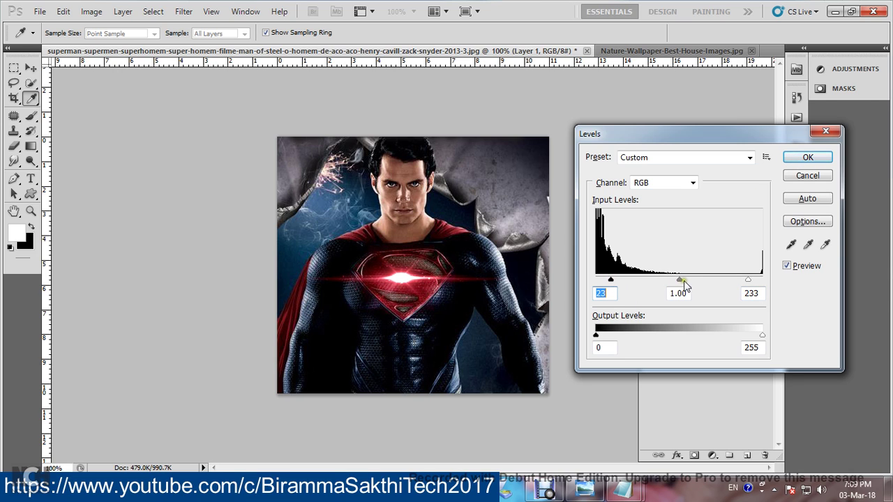
left_click_drag(678, 282, 684, 281)
left_click(798, 159)
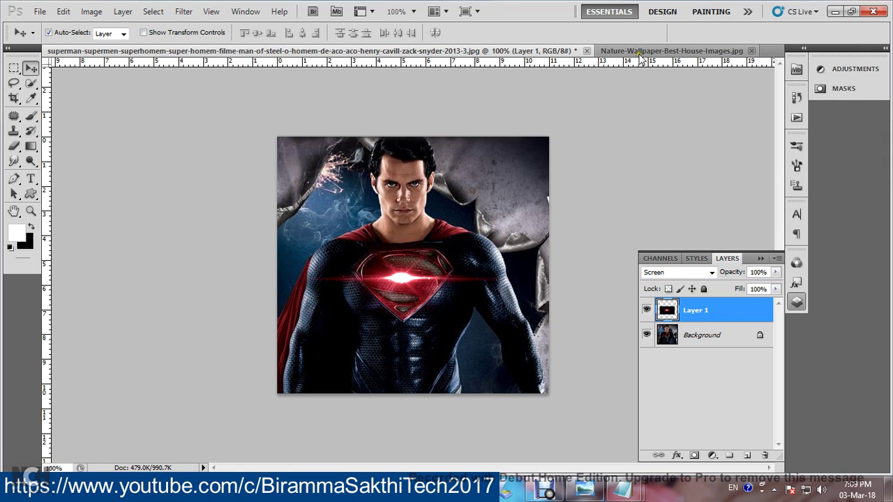
Try Soft Light, keep Normal blending, and switch to the Nature-Wallpaper house document
left_click(670, 274)
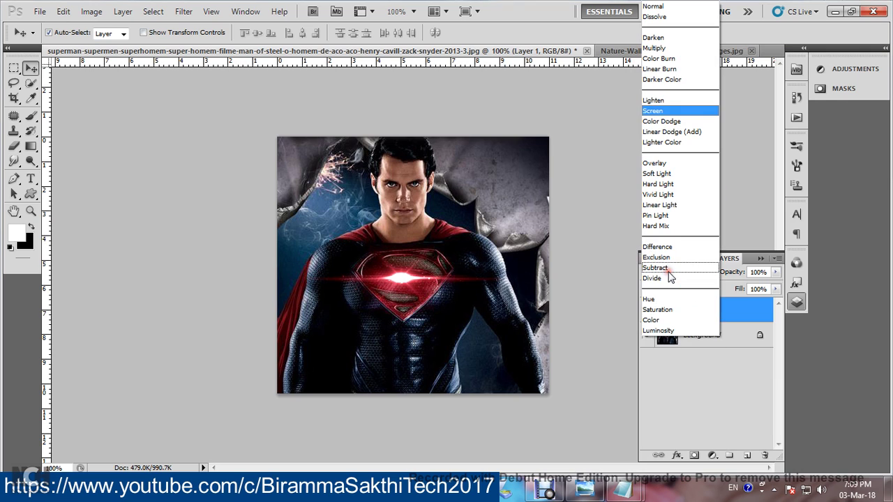
left_click(669, 173)
left_click(667, 273)
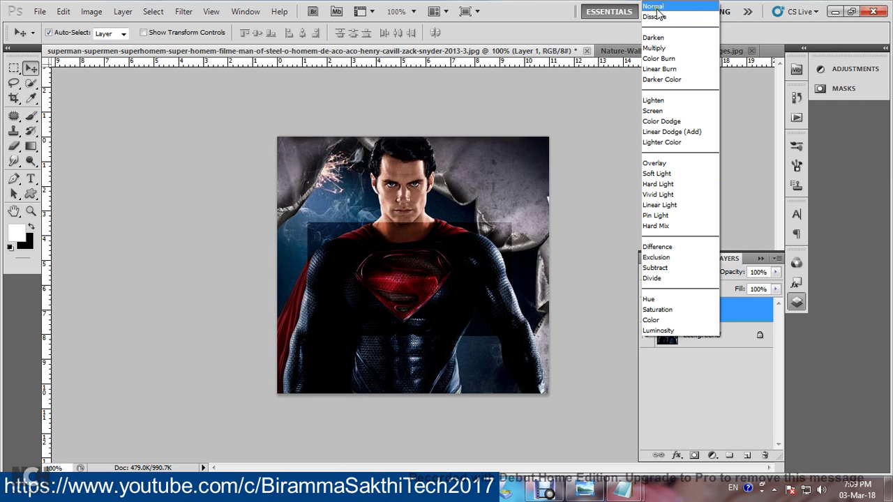
left_click(656, 7)
left_click(628, 50)
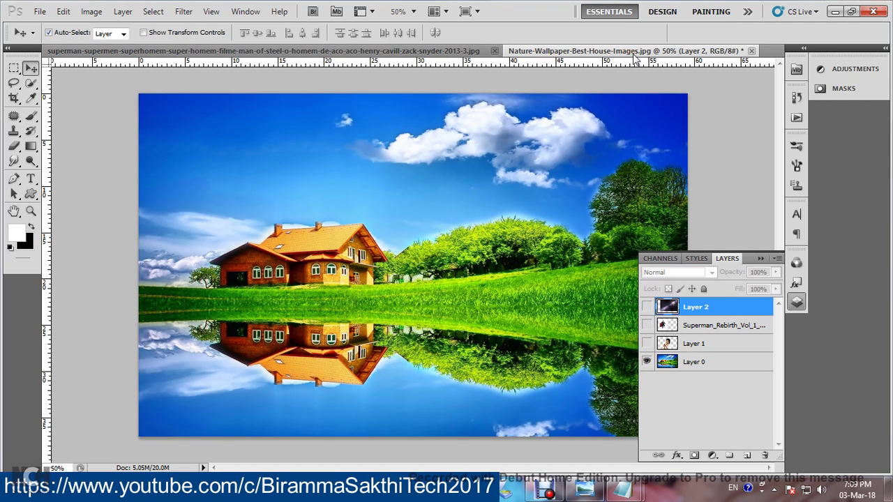
Show flare Layer 2 and compare Screen, Soft Light and Lighten blend modes
left_click(647, 307)
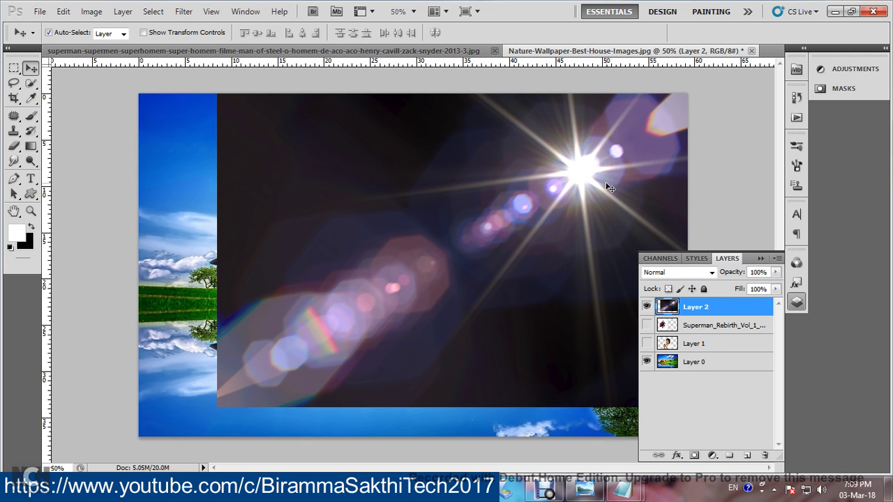
left_click(670, 272)
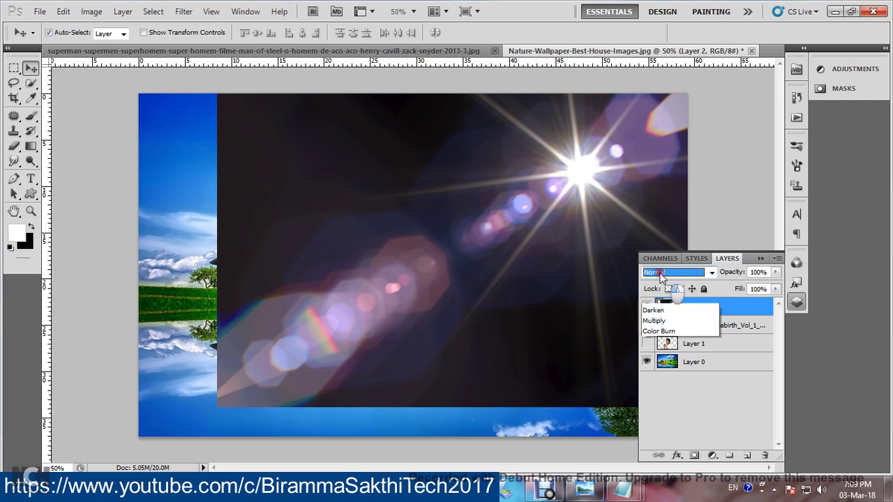
left_click(663, 111)
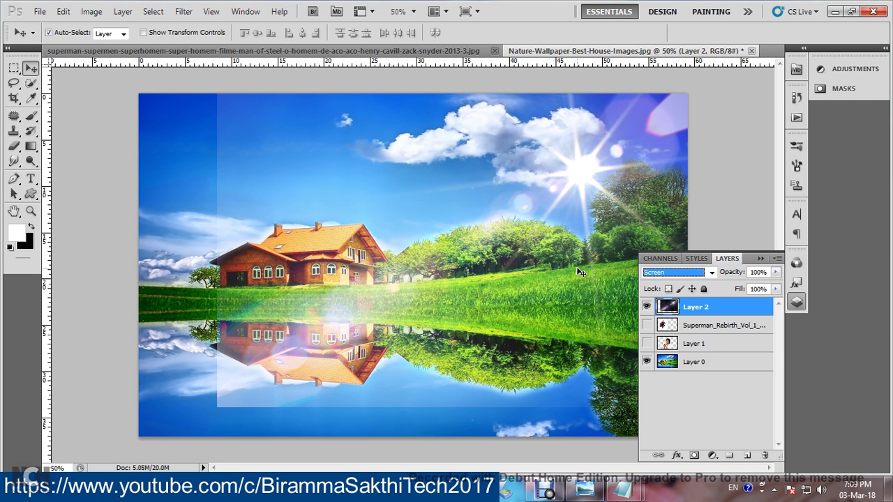
left_click(672, 272)
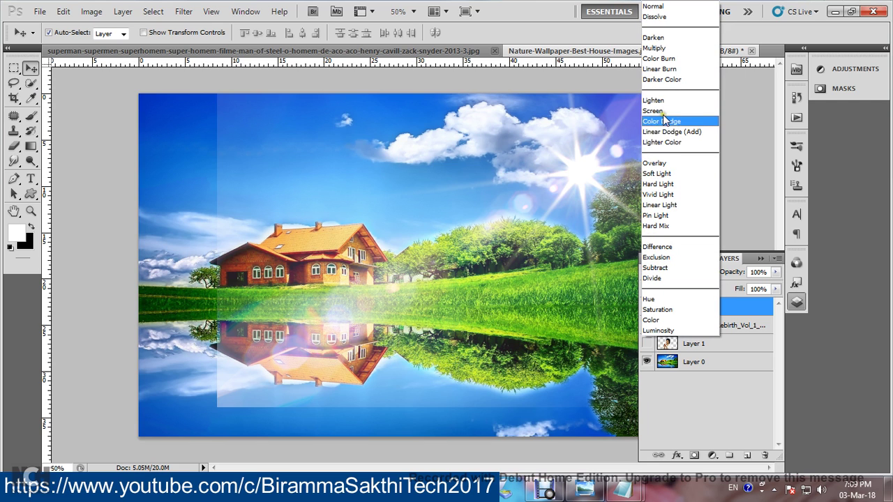
left_click(663, 174)
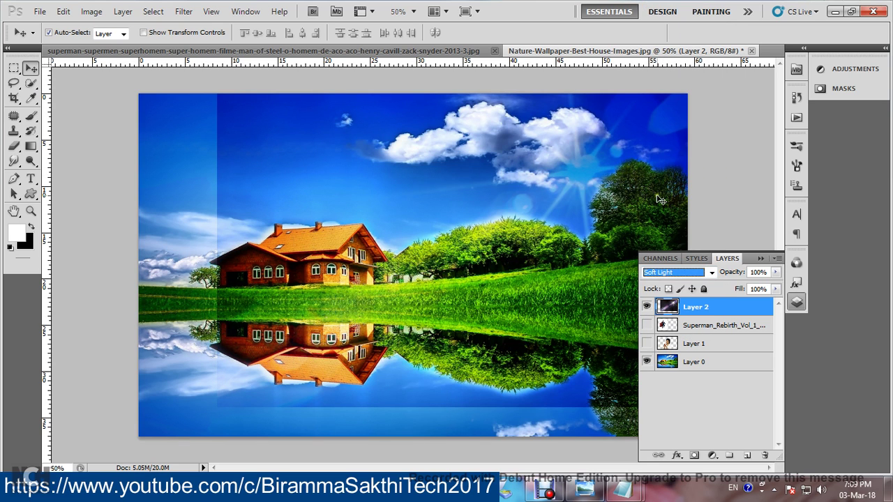
left_click(659, 272)
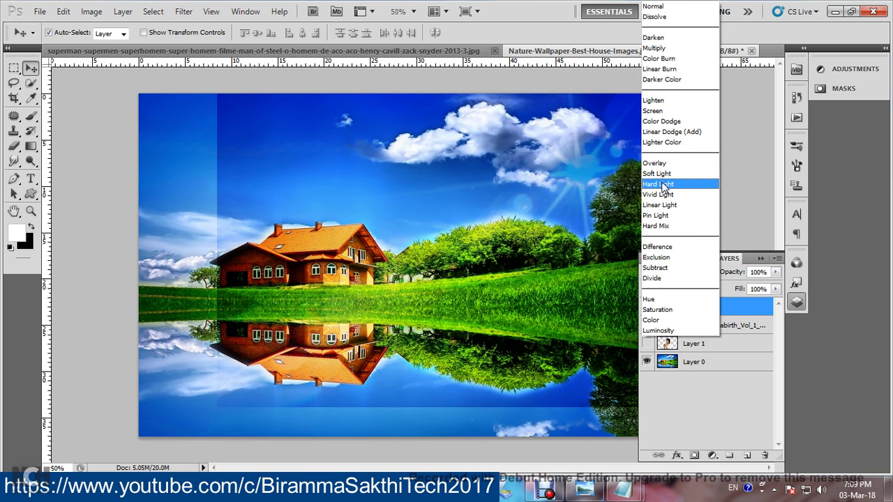
left_click(664, 100)
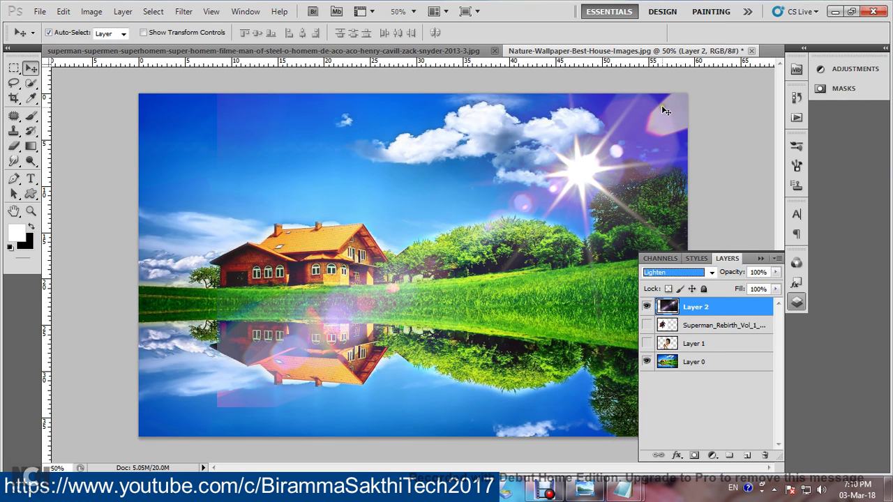
Set Layer 2 back to Screen blending and bring up Levels for it
left_click(669, 273)
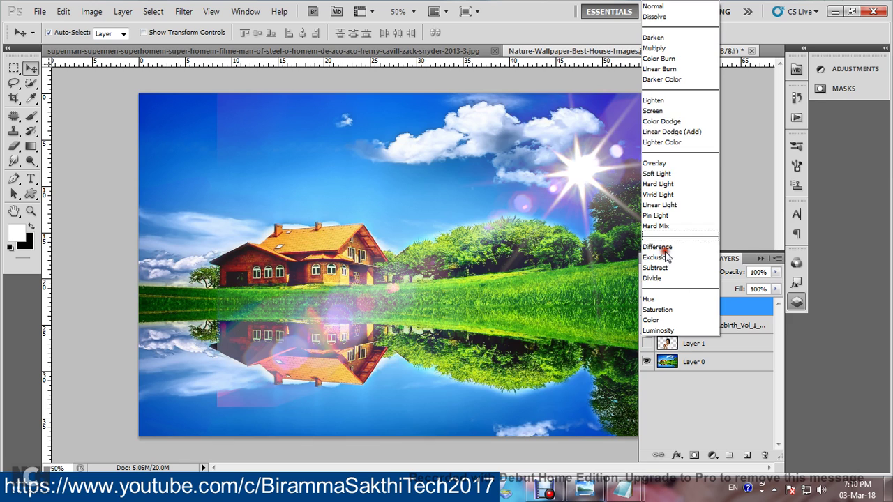
left_click(663, 113)
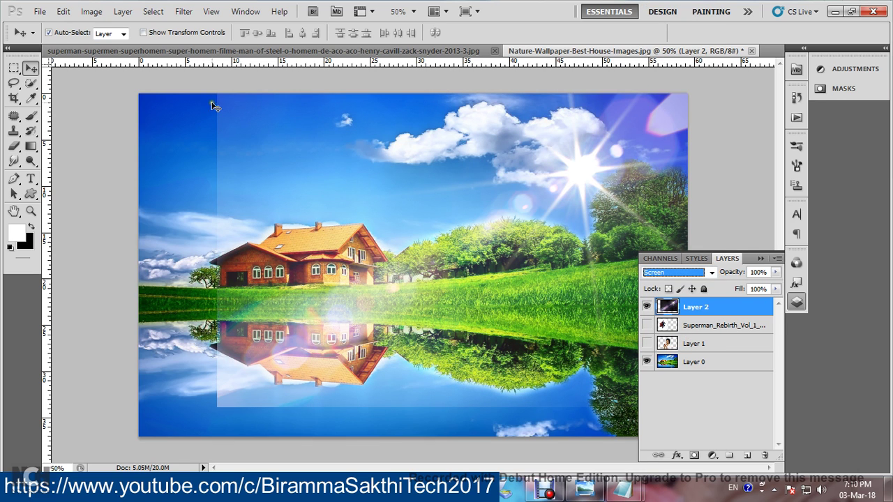
left_click(691, 364)
left_click(704, 310)
key("ctrl+l")
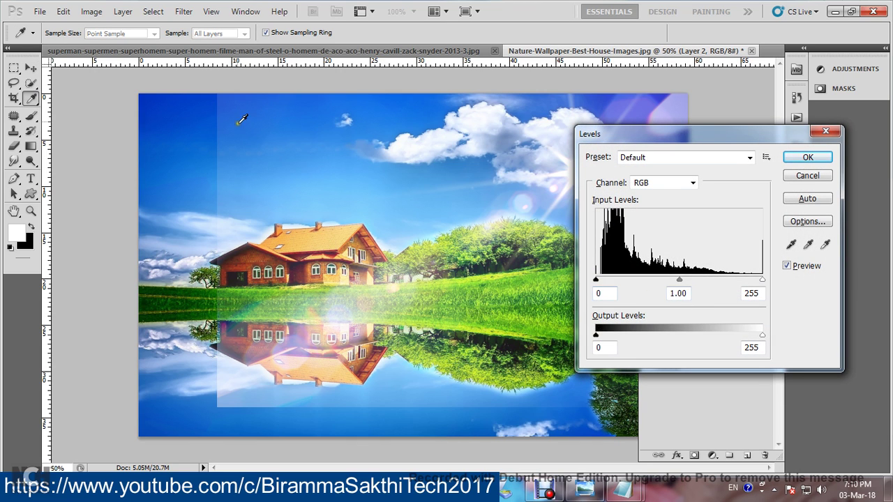
Set flare Layer 2's Levels input to 42, 0.35 and 240 and apply
left_click_drag(596, 280, 624, 280)
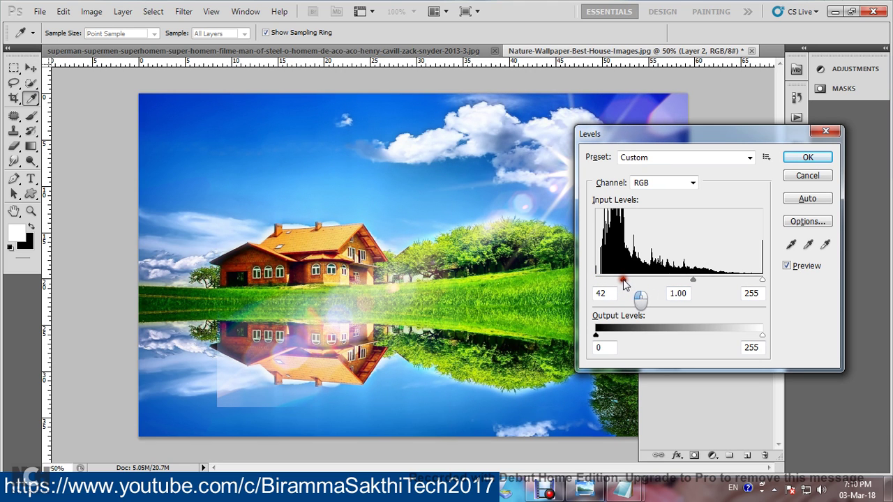
mouse_move(691, 280)
left_mouse_down()
mouse_move(733, 281)
mouse_move(711, 282)
left_mouse_up()
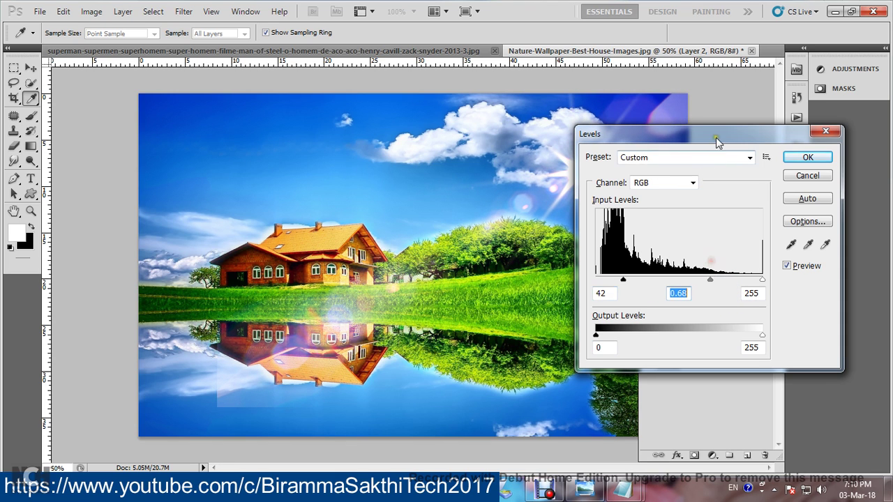
mouse_move(717, 138)
left_mouse_down()
mouse_move(668, 400)
mouse_move(697, 187)
left_mouse_up()
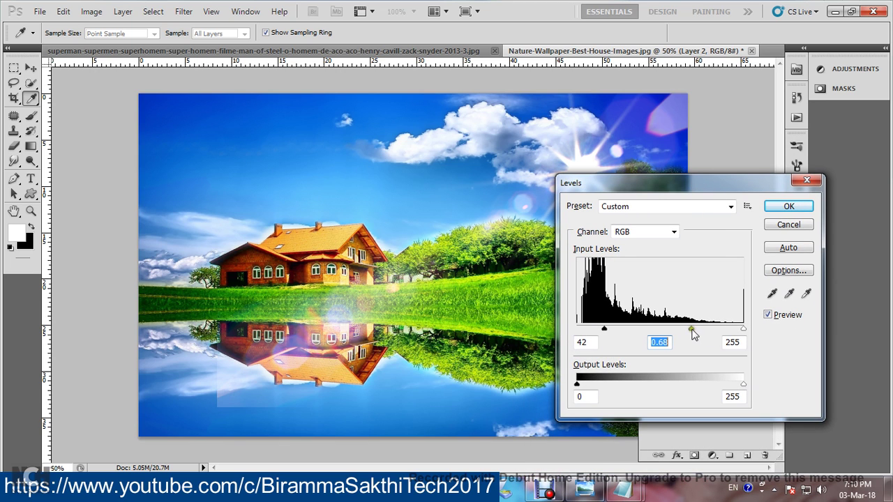
left_click_drag(691, 330, 734, 329)
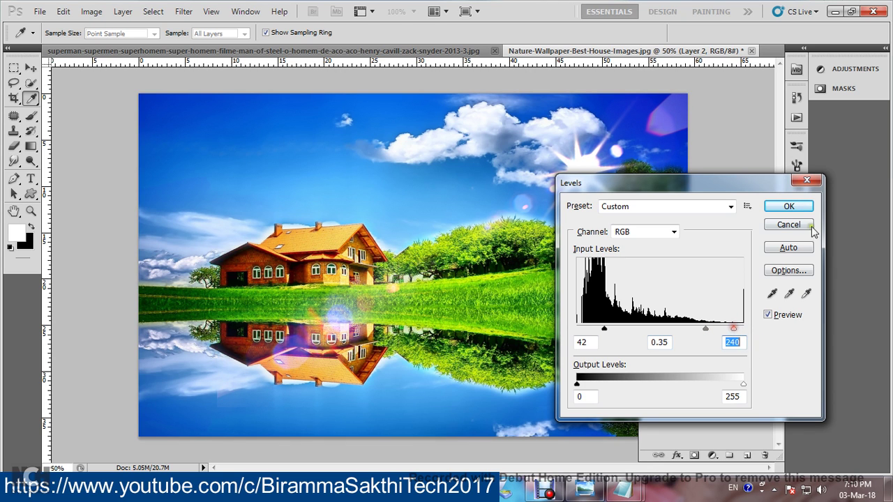
left_click(789, 206)
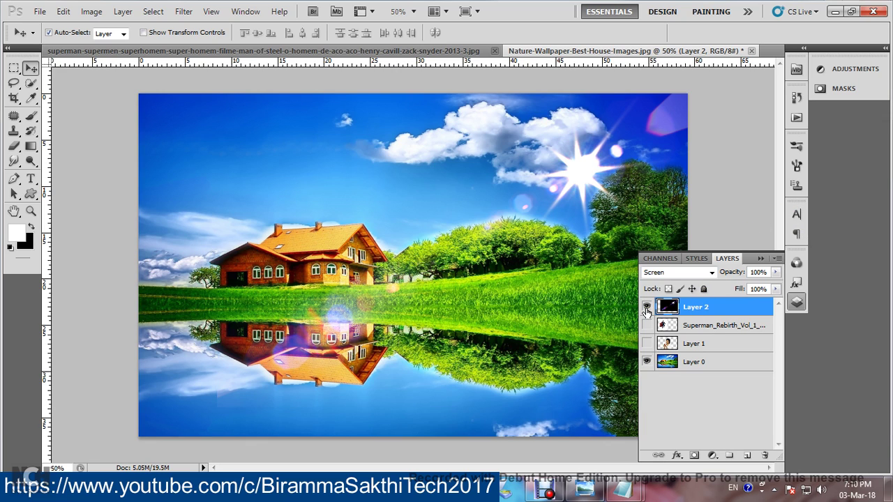
Hide the flare, show the girl's Layer 1 in Luminosity blending, and shift her up-right
left_click(646, 307)
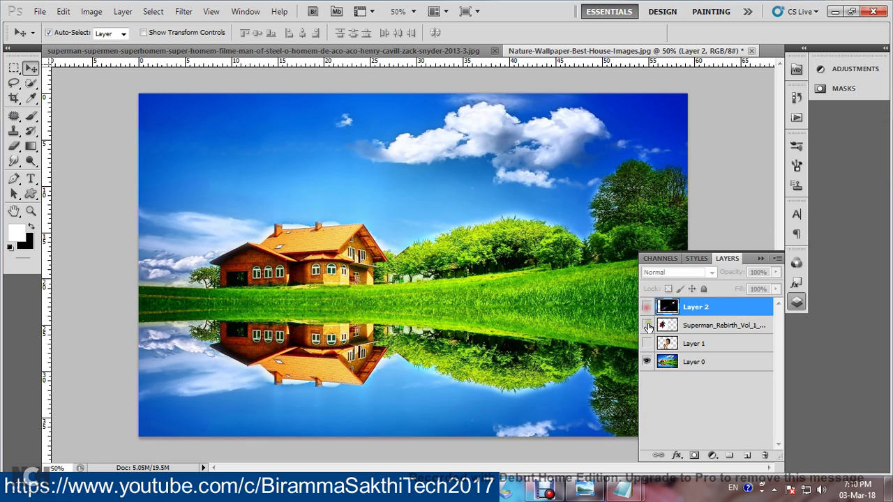
left_click(647, 343)
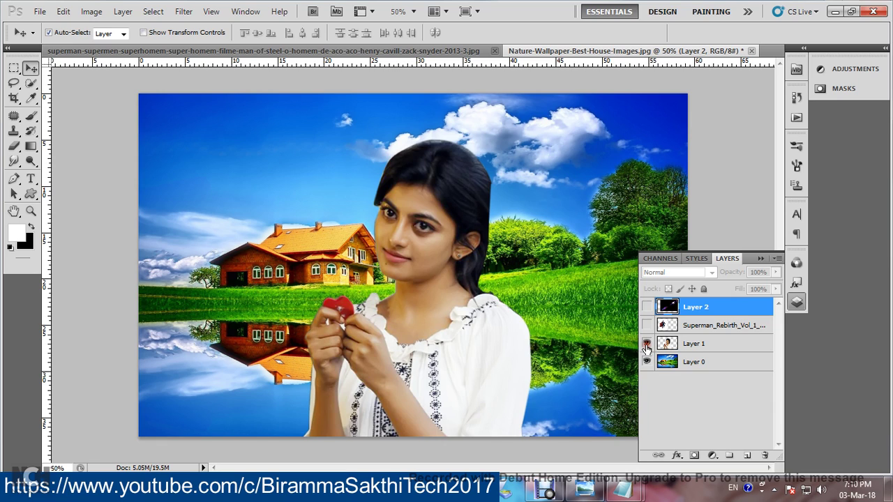
left_click(441, 236)
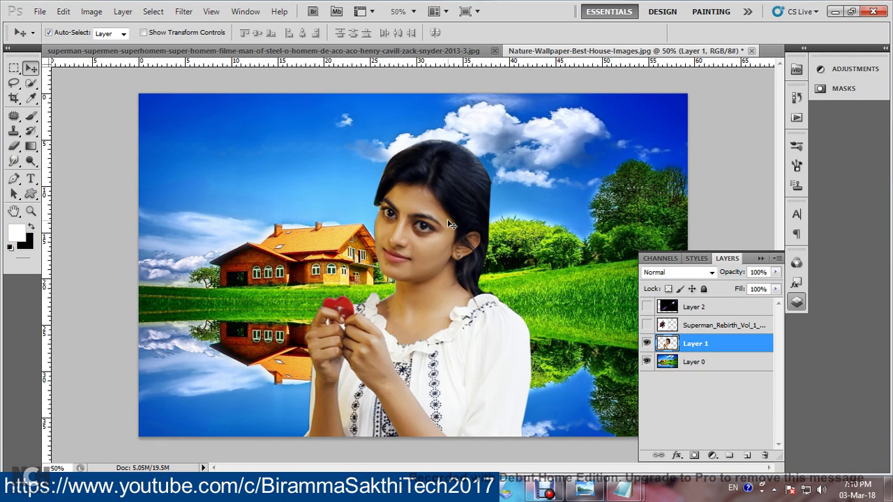
left_click(656, 272)
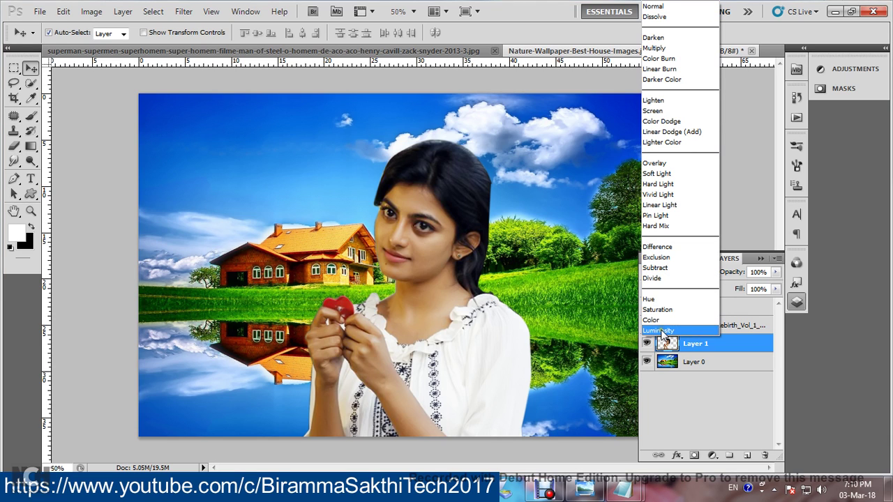
left_click(665, 331)
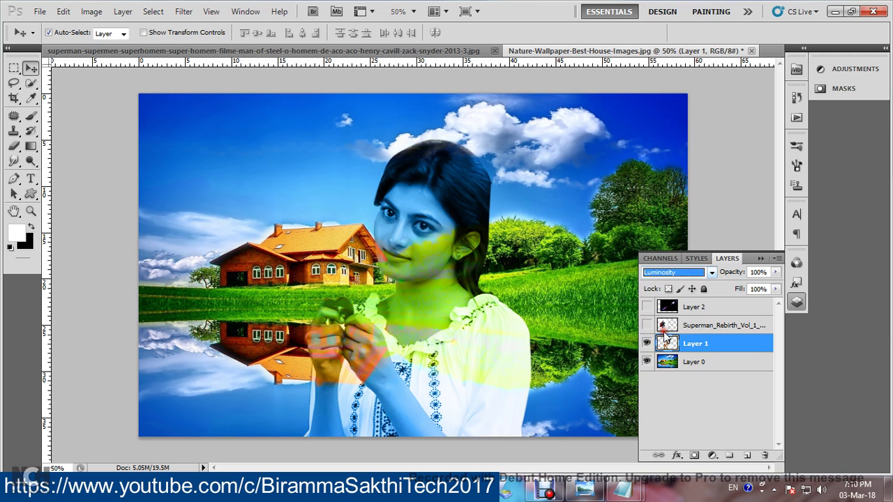
left_click_drag(438, 229, 479, 195)
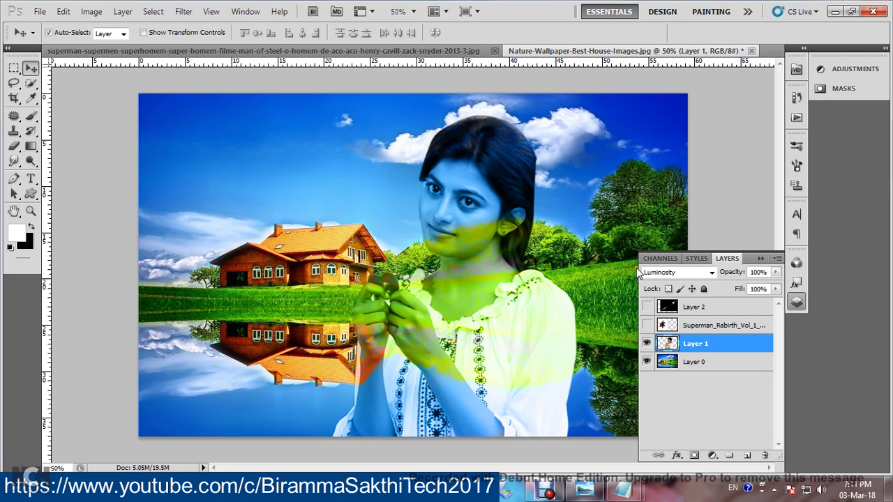
Test a lower opacity on Layer 1, restore full opacity, then hide the layer
left_click(776, 278)
left_click_drag(774, 286, 755, 288)
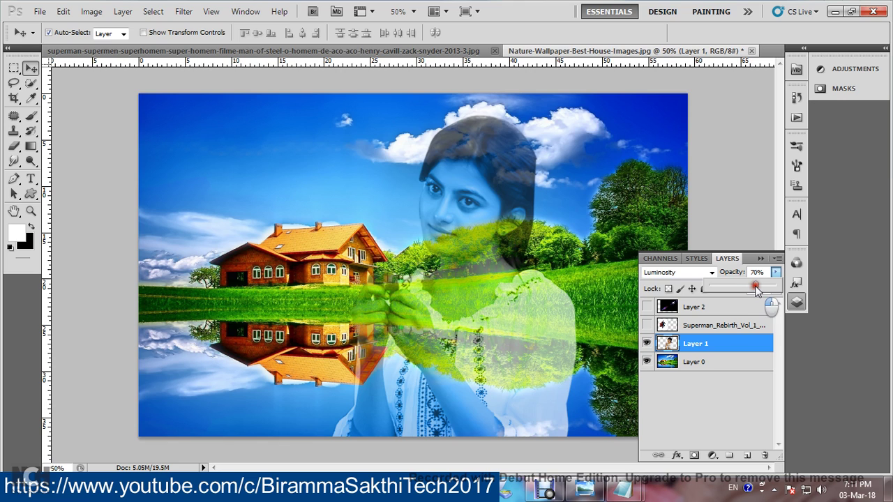
left_click_drag(755, 288, 780, 287)
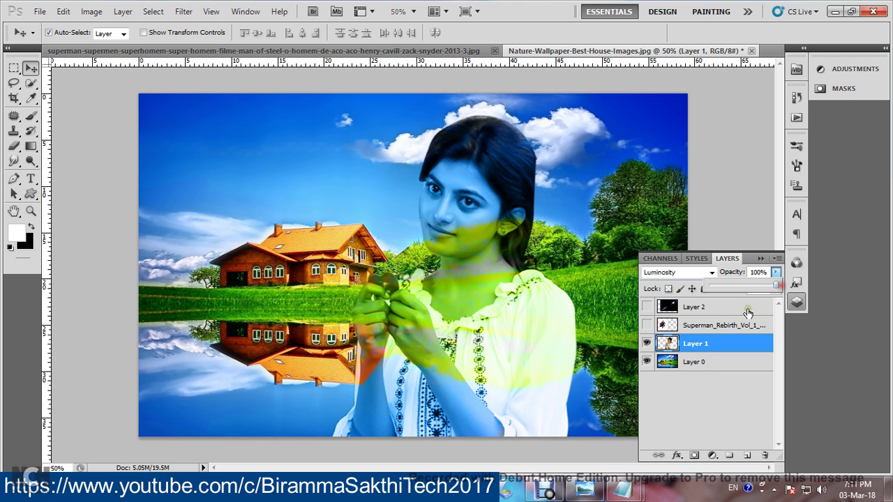
left_click(647, 343)
Show the Superman_Rebirth layer in Multiply blending, then select Layer 1
left_click(680, 328)
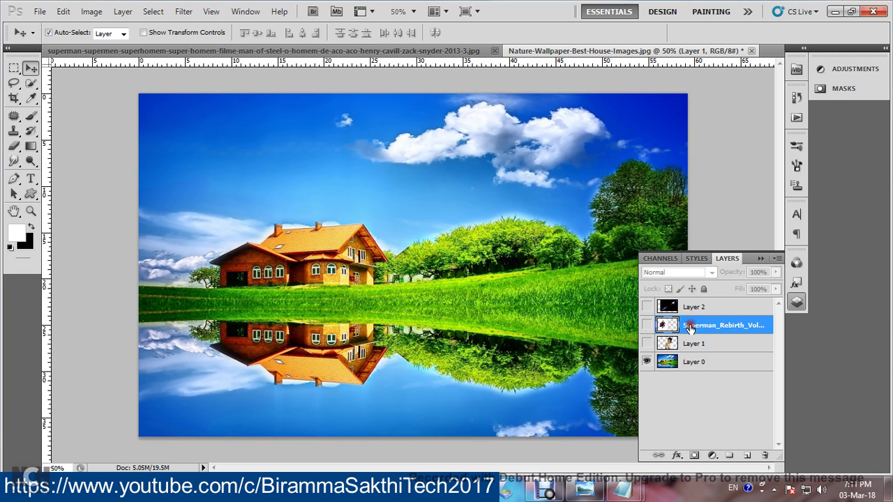
left_click(646, 326)
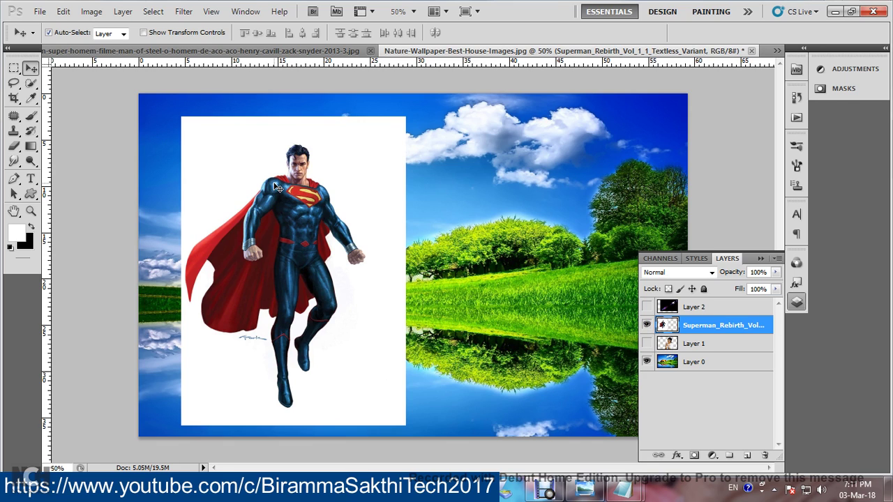
left_click(652, 273)
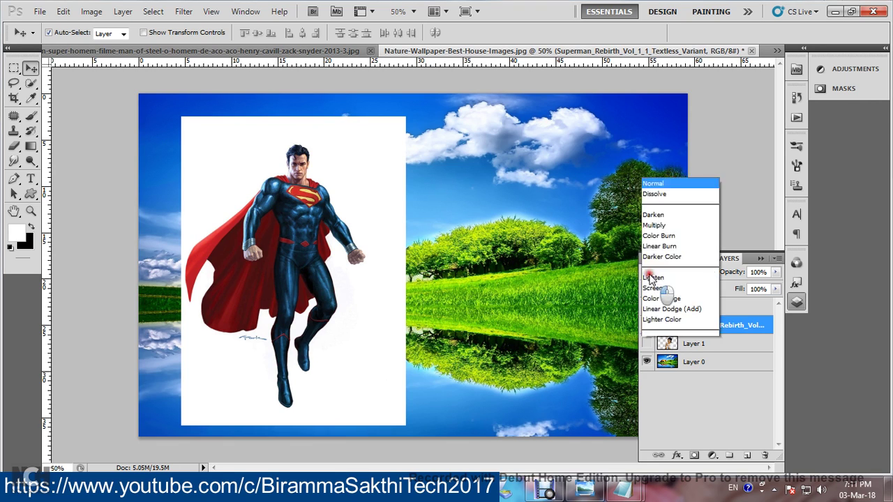
left_click(654, 47)
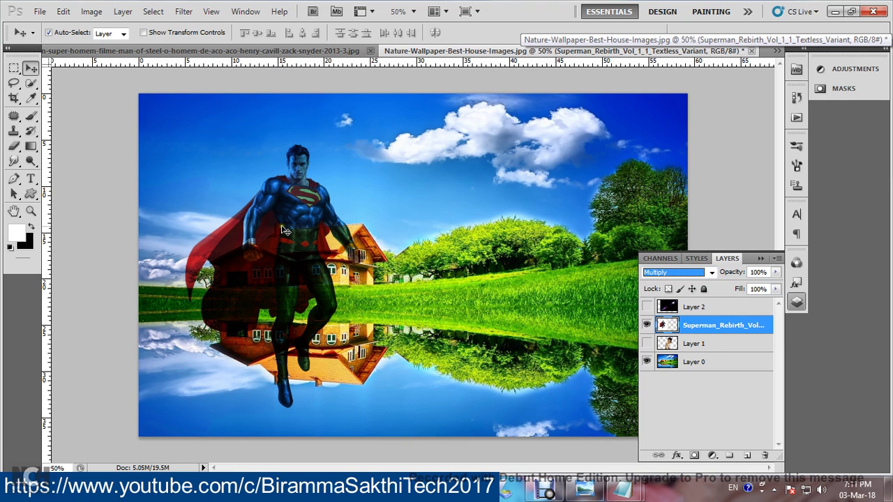
left_click(694, 345)
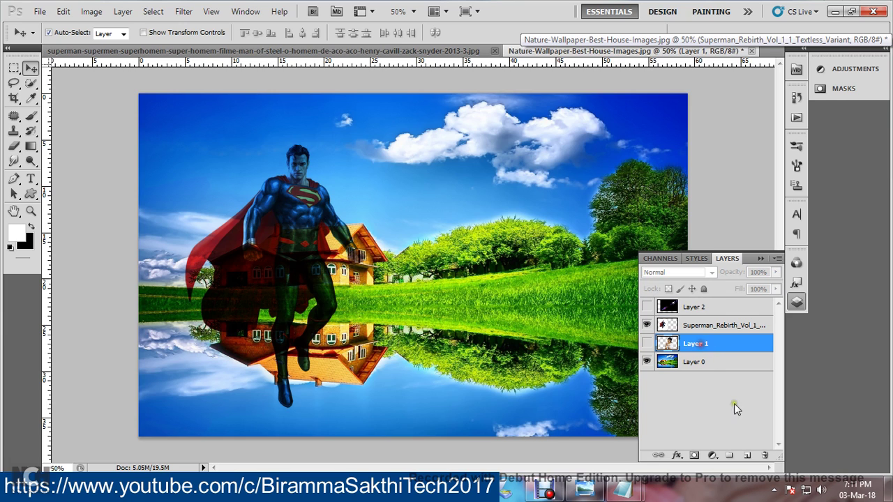
Add new Layer 3 and paint over Superman's torso with an 82 px brush
left_click(747, 455)
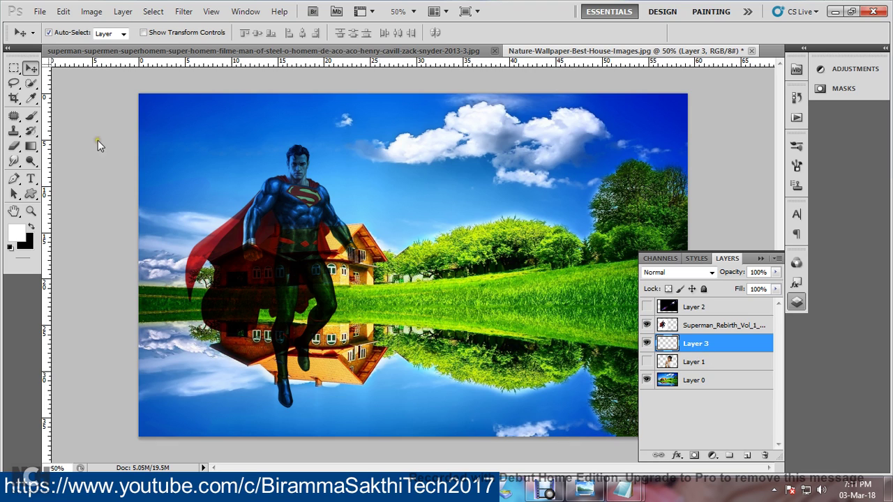
left_click(31, 116)
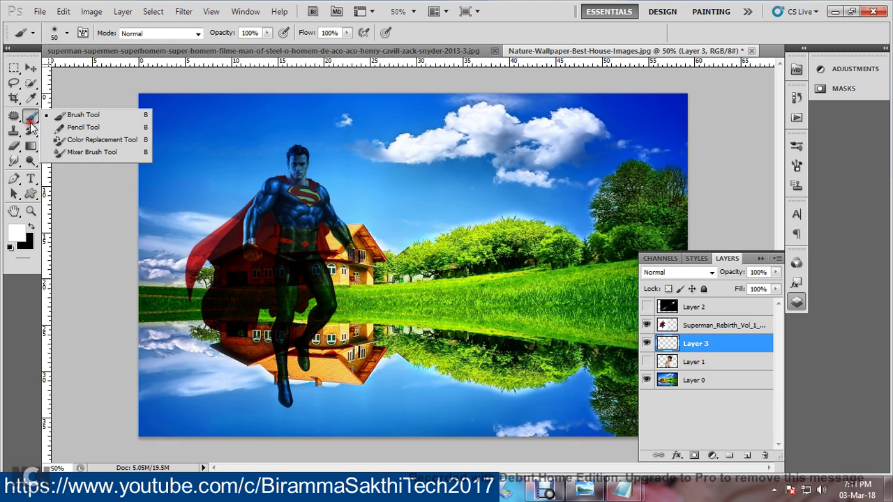
left_click(70, 114)
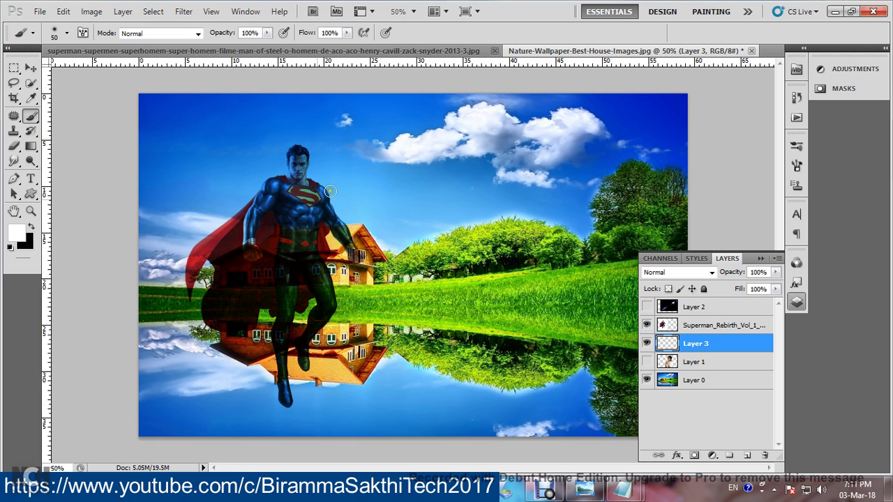
right_click(305, 201)
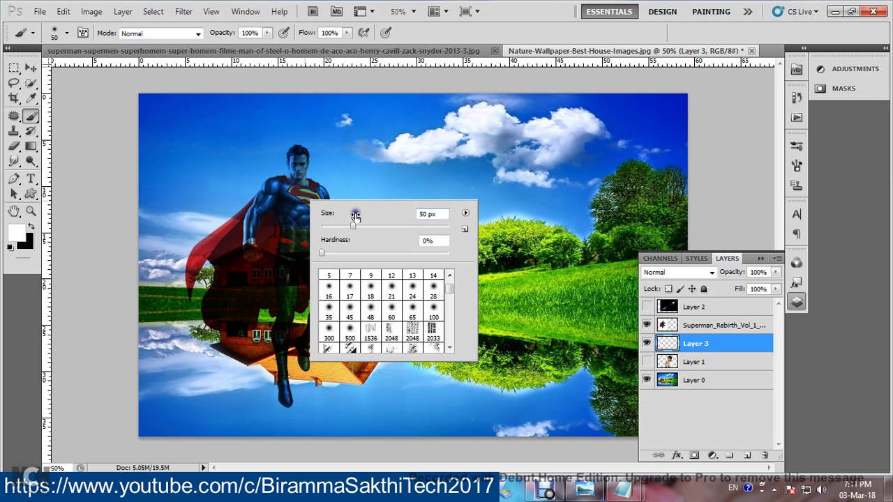
left_click_drag(349, 228, 374, 227)
left_click(119, 172)
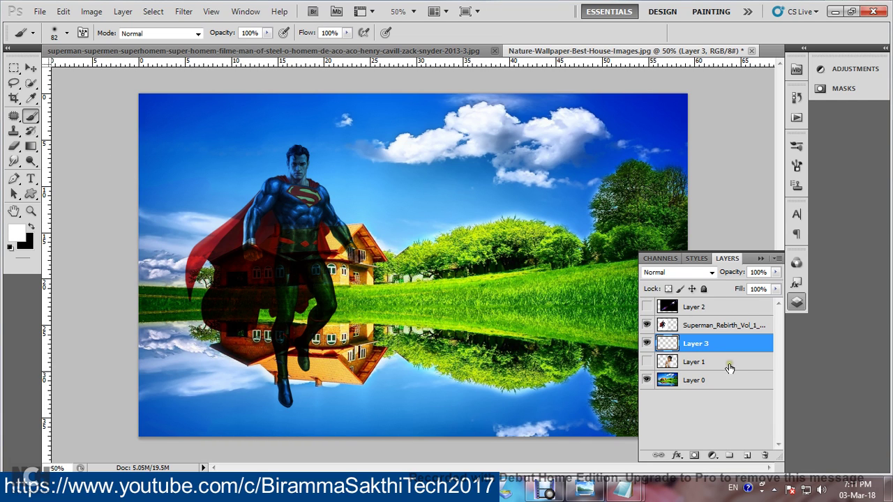
mouse_move(289, 211)
left_mouse_down()
mouse_move(297, 161)
mouse_move(237, 260)
mouse_move(229, 307)
mouse_move(226, 295)
mouse_move(214, 309)
mouse_move(272, 305)
mouse_move(274, 265)
mouse_move(314, 202)
mouse_move(340, 241)
left_mouse_up()
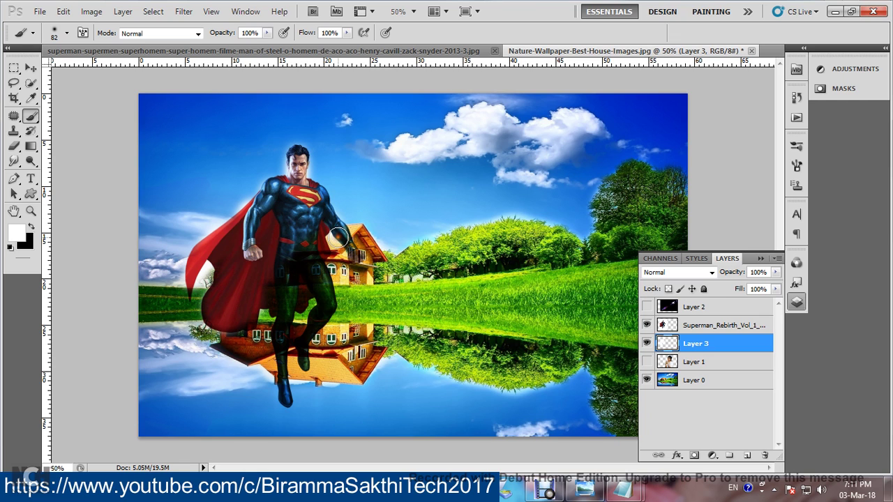
Paint Superman's cape, body and legs, then his reflected leg with a 44 px brush
left_click(545, 491)
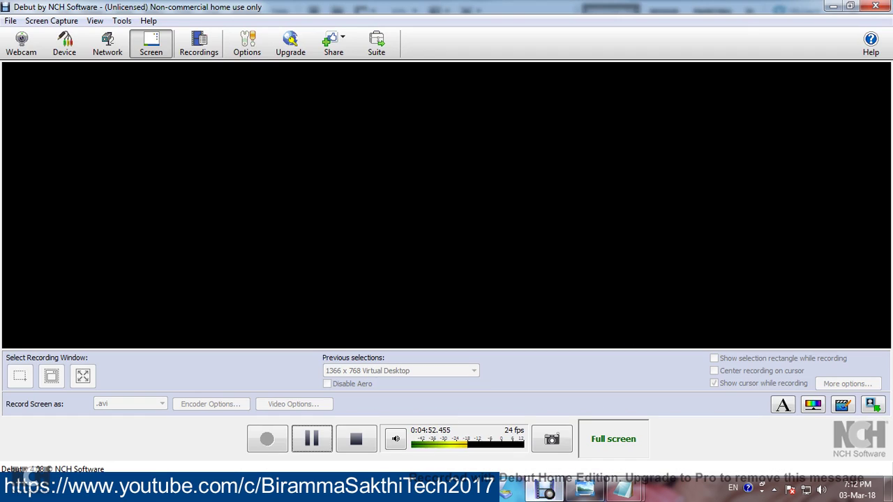
left_click(312, 439)
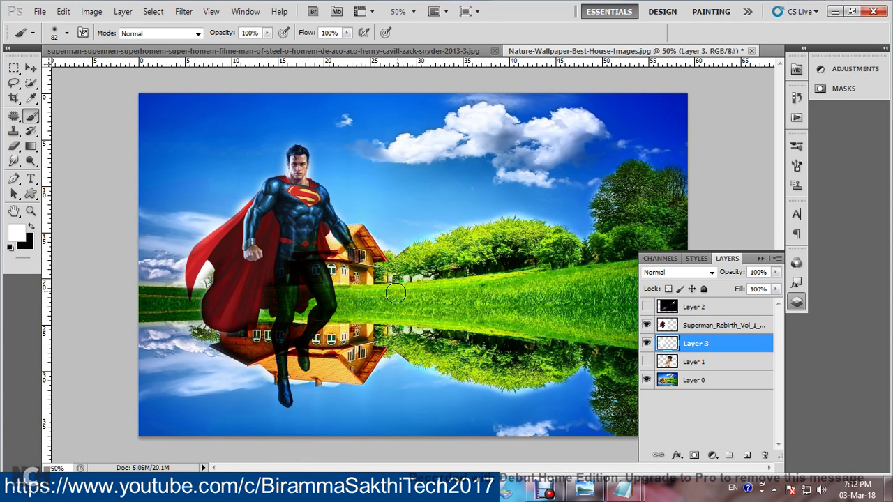
mouse_move(254, 255)
left_mouse_down()
mouse_move(251, 265)
mouse_move(323, 294)
left_mouse_up()
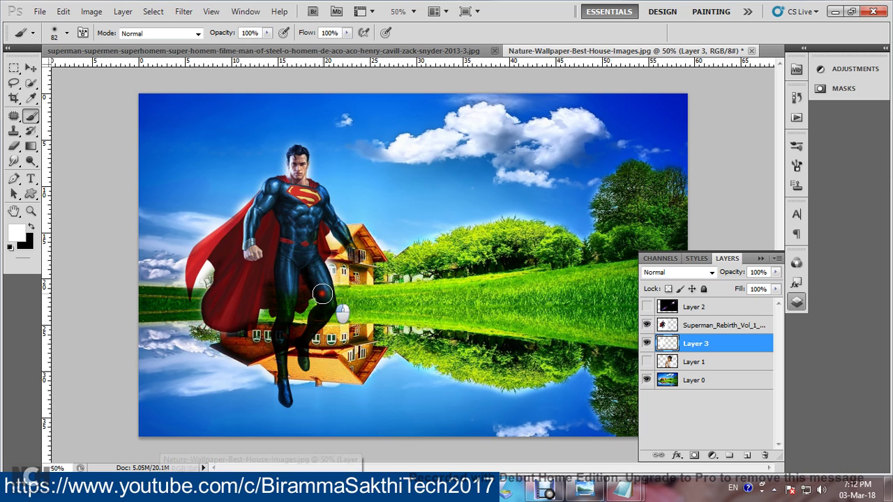
left_click_drag(322, 294, 298, 307)
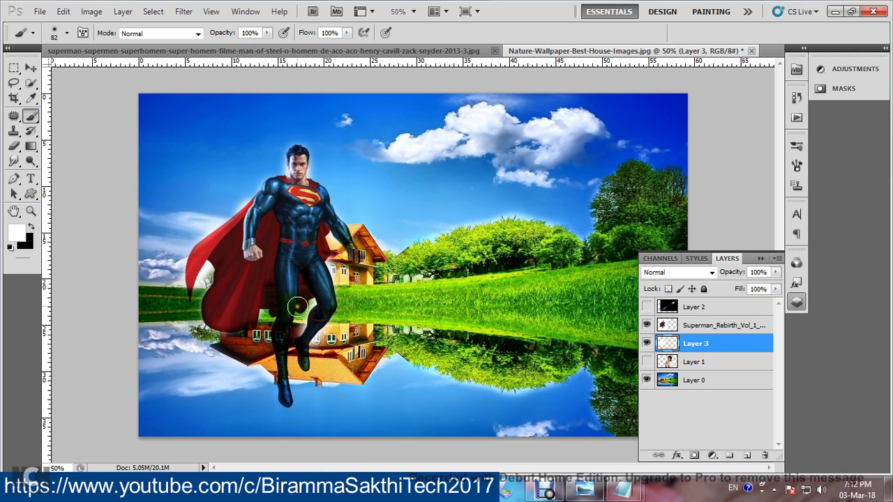
right_click(385, 257)
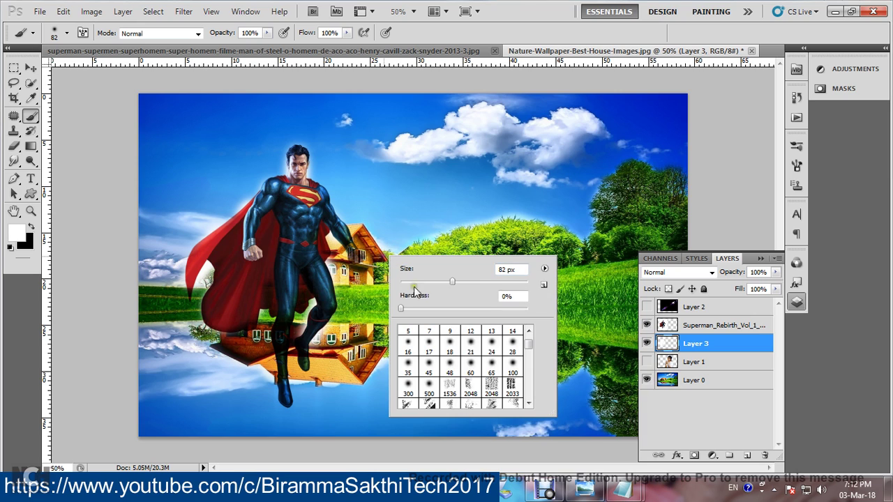
left_click_drag(451, 282, 428, 282)
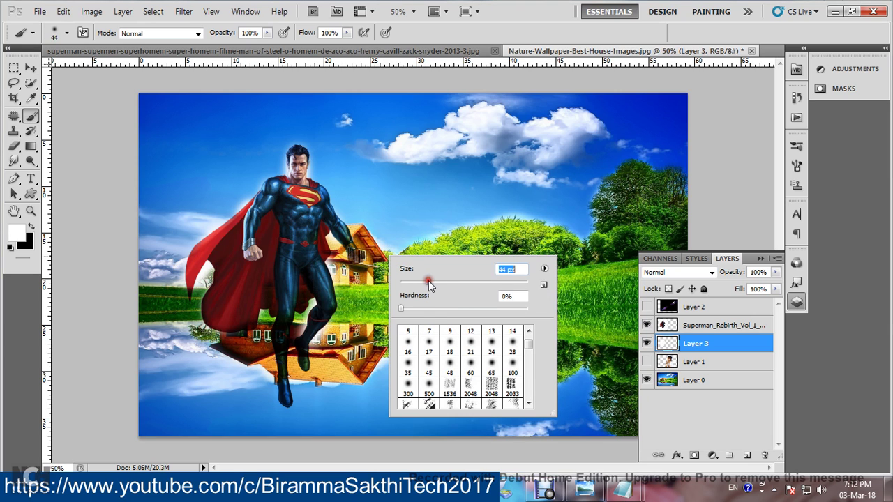
left_click(120, 256)
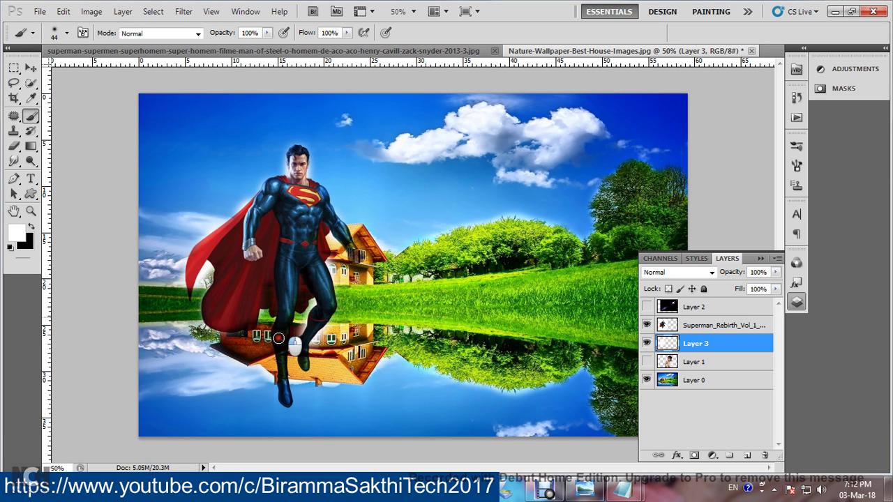
mouse_move(279, 339)
left_mouse_down()
mouse_move(281, 396)
mouse_move(294, 389)
mouse_move(320, 326)
mouse_move(325, 349)
mouse_move(302, 357)
mouse_move(321, 382)
mouse_move(281, 326)
mouse_move(279, 337)
left_mouse_up()
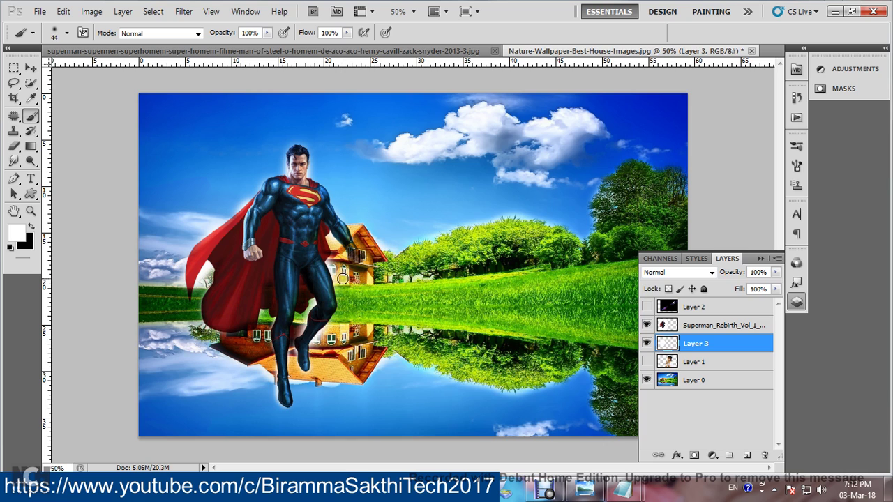
Link the Superman_Rebirth and Layer 3 layers together
left_click(726, 325)
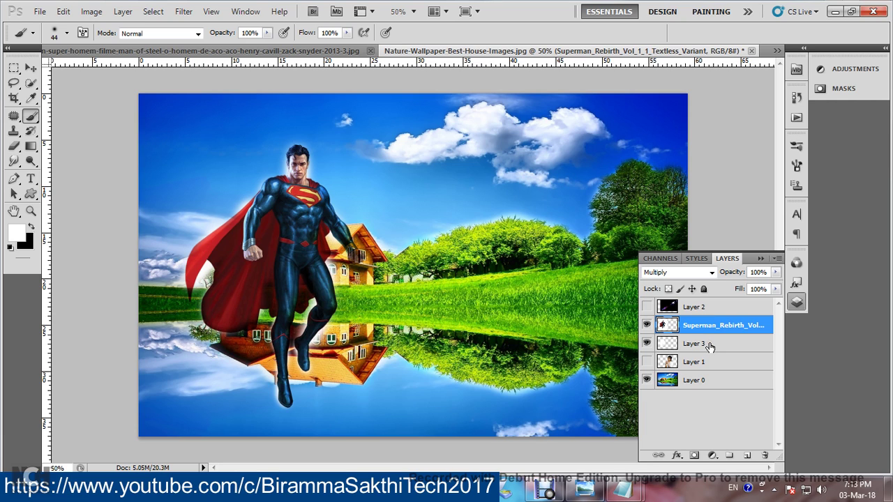
left_click(711, 344, "ctrl")
left_click(658, 455)
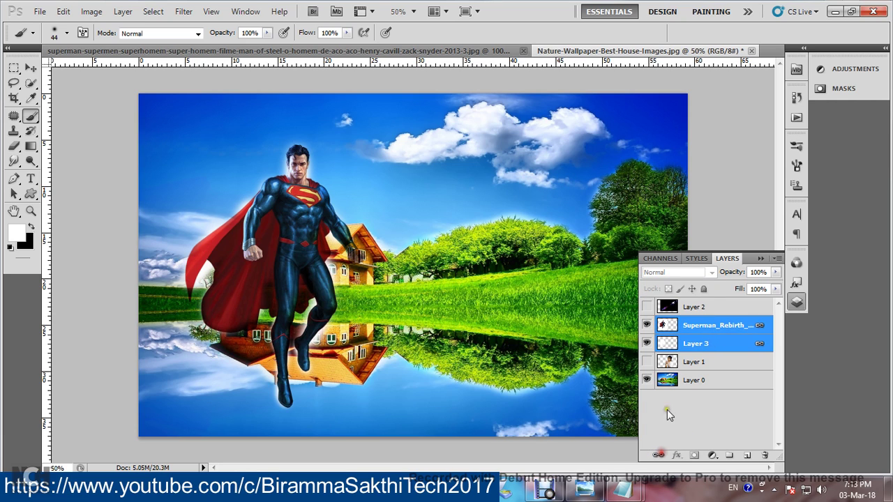
Shift the linked Superman layers up-left, then hide both Superman_Rebirth and Layer 3
left_click(31, 67)
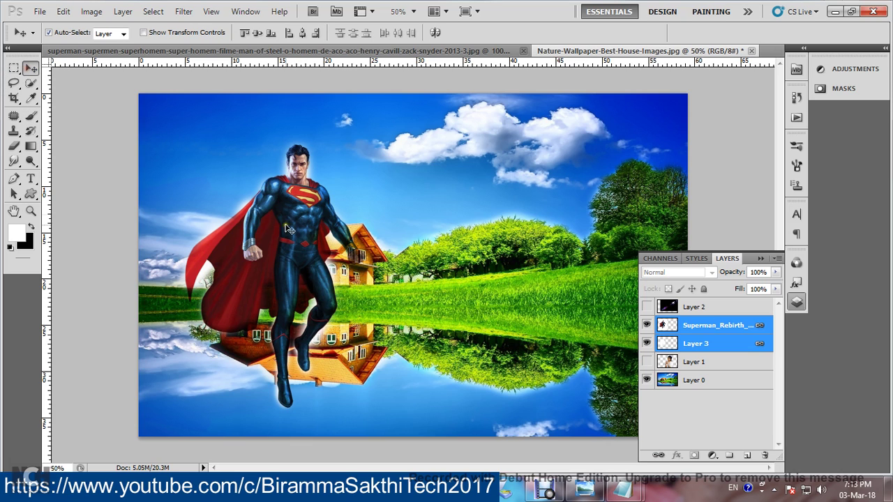
left_click_drag(295, 201, 257, 193)
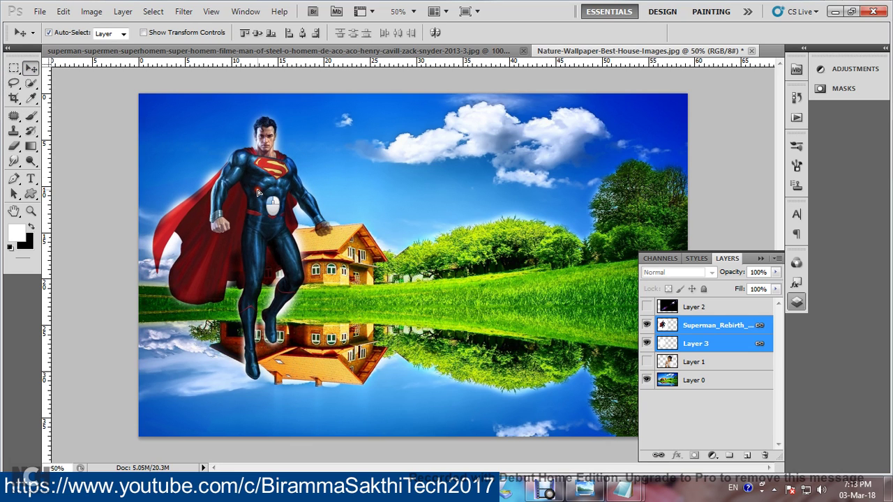
left_click(647, 325)
left_click(647, 343)
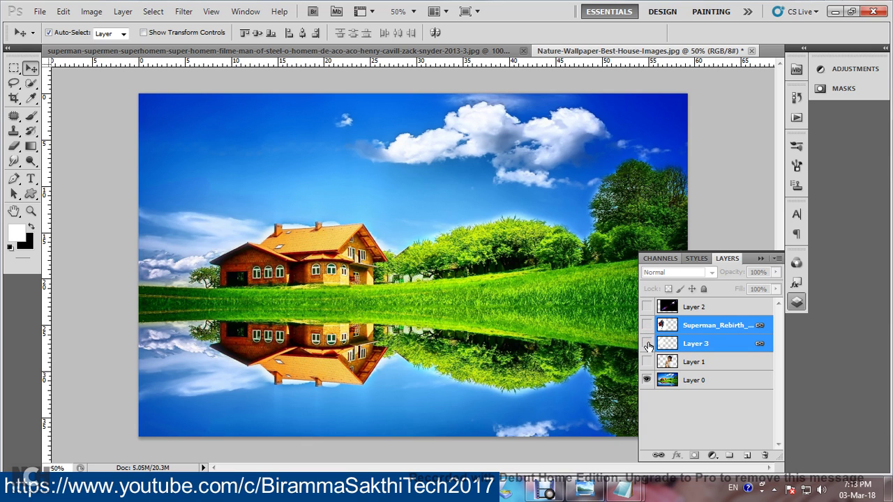
Show Layer 1, try Subtract, then set it to Color blend; hide it and select Layer 0
left_click(689, 369)
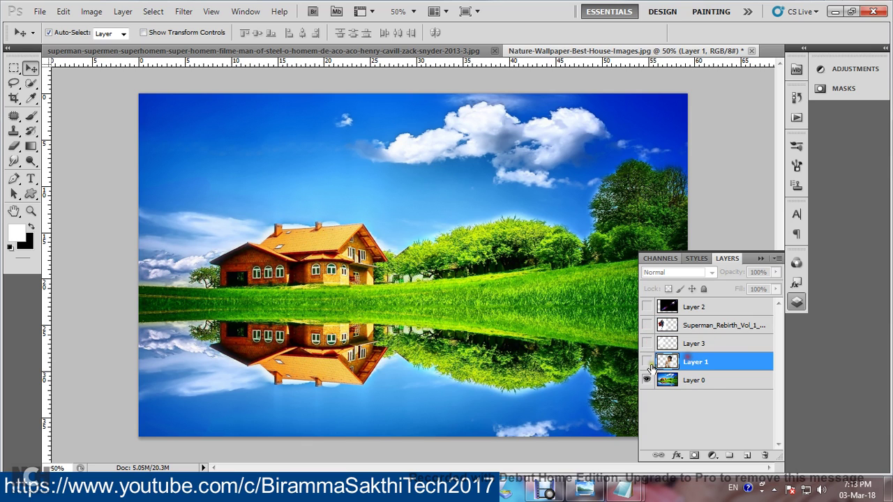
left_click(646, 362)
left_click(656, 274)
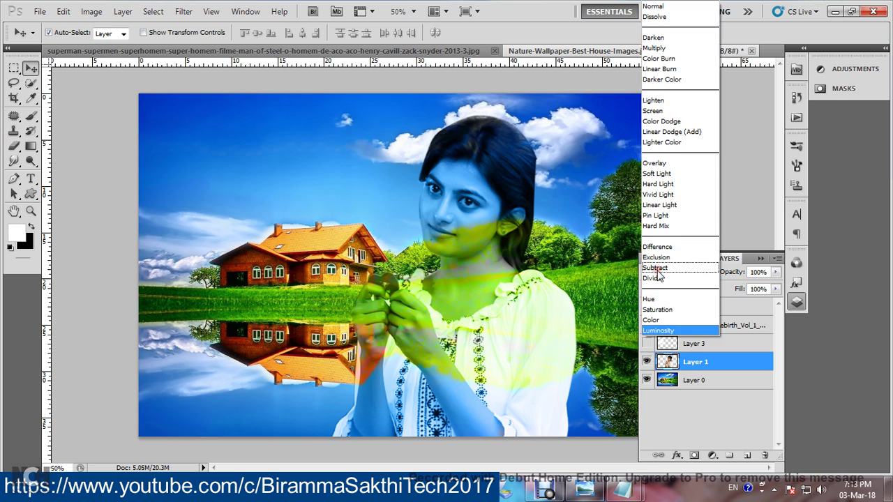
left_click(656, 269)
left_click(657, 274)
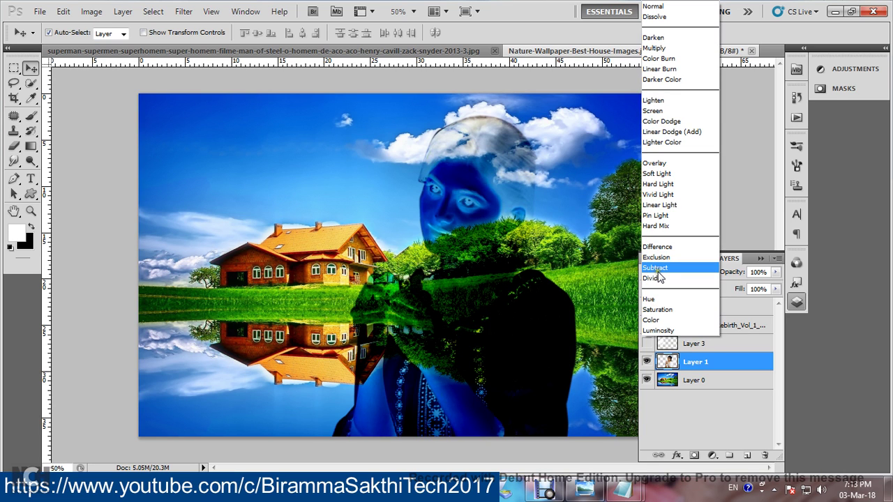
left_click(656, 320)
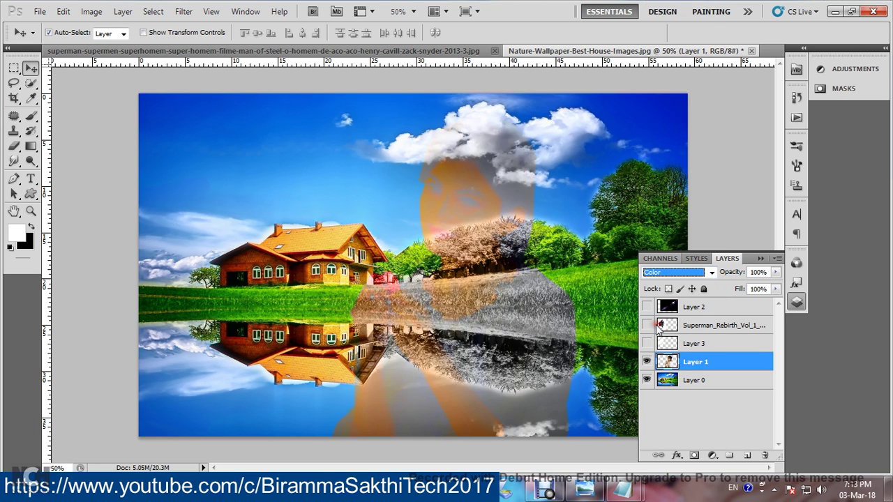
left_click(647, 361)
left_click(691, 380)
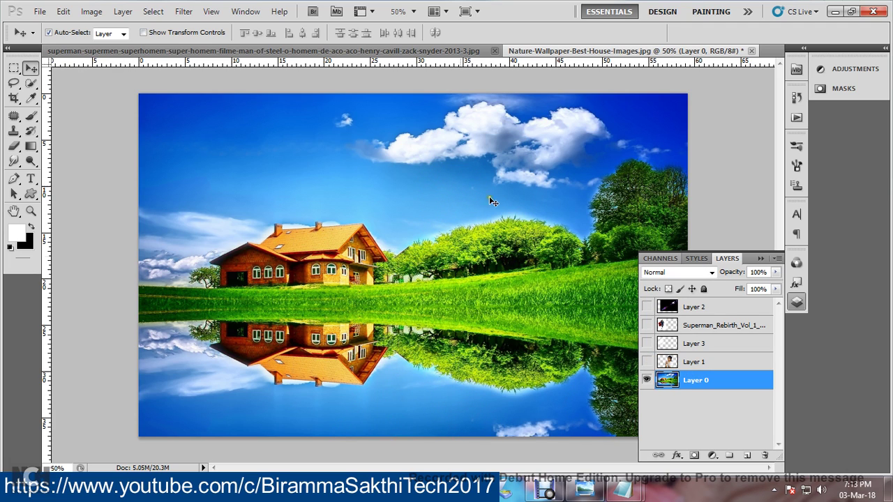
left_click(31, 147)
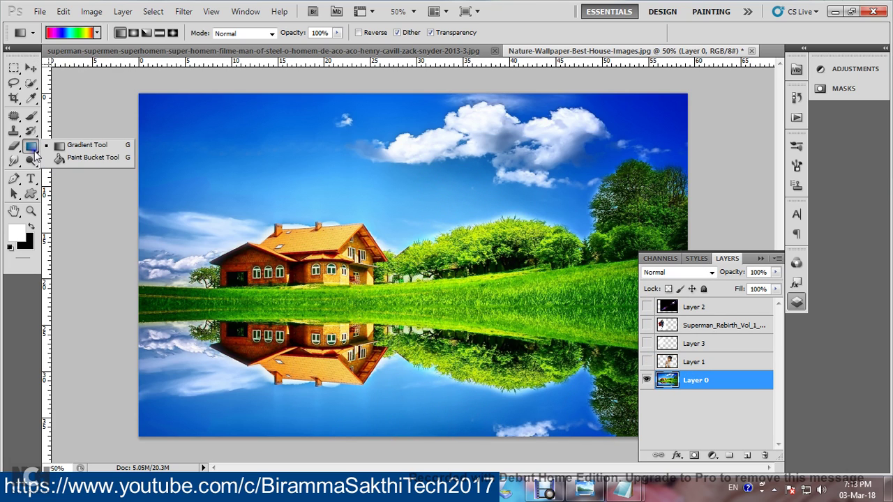
Load the Spectrum gradient preset in the Gradient Editor and add a new empty Layer 4
left_click(84, 148)
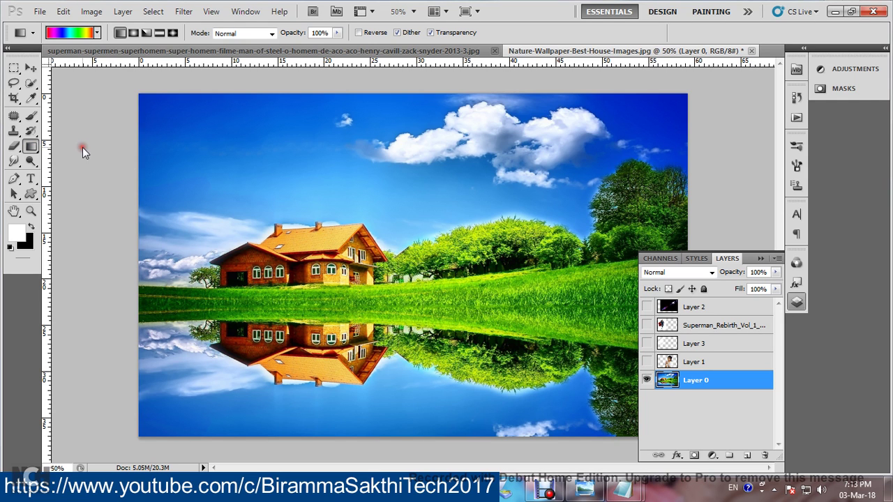
left_click(69, 33)
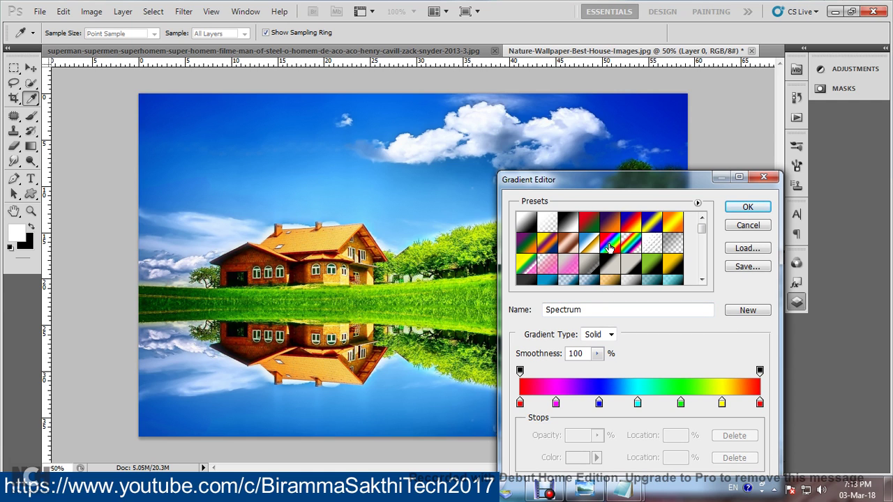
left_click(748, 207)
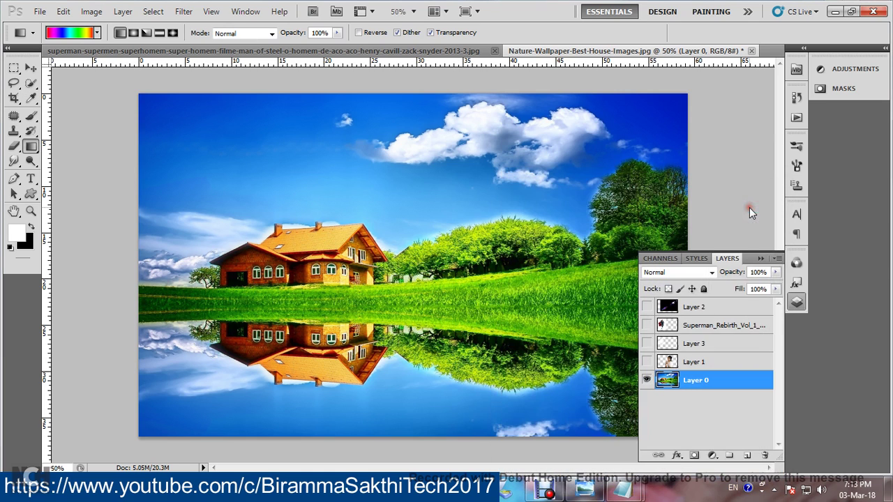
left_click(747, 457)
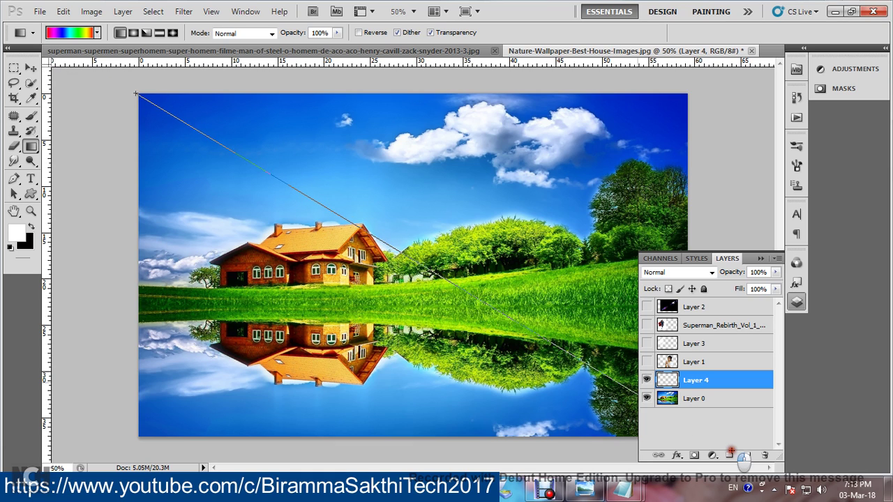
Drag a diagonal Spectrum gradient across Layer 4 from the top-left, with gradient mode Color
left_click_drag(133, 93, 730, 453)
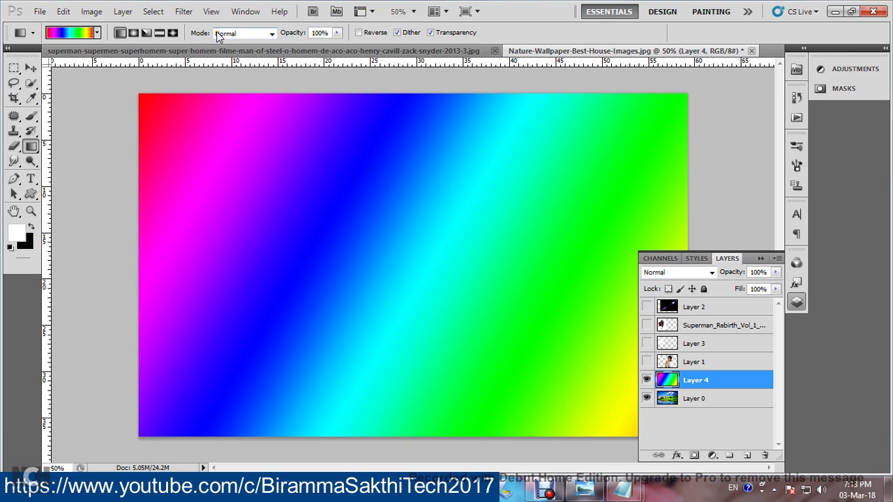
left_click(273, 35)
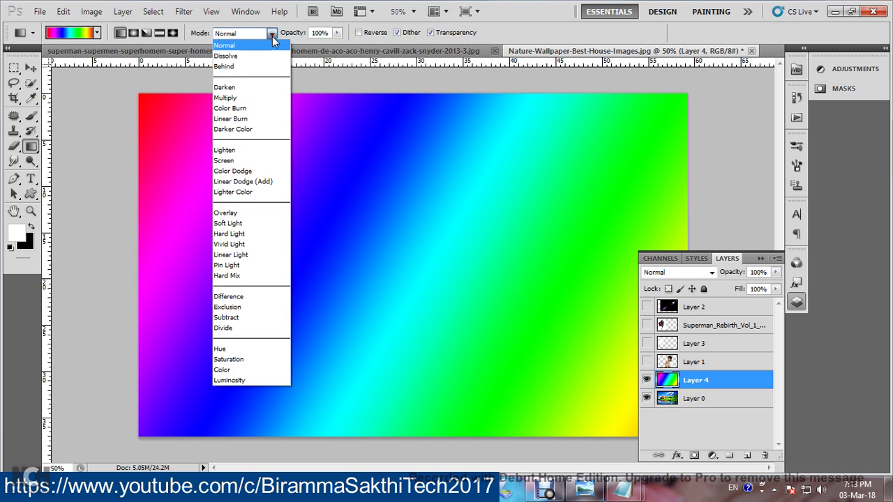
left_click(238, 371)
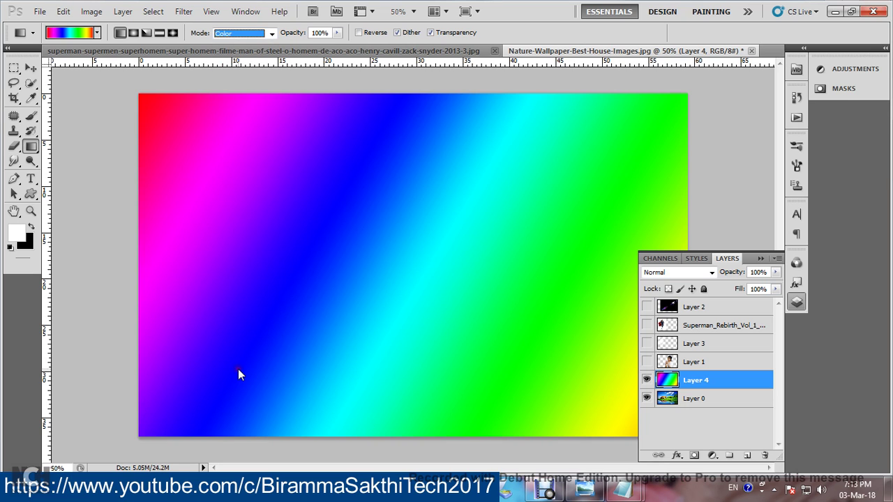
left_click(31, 68)
left_click(669, 275)
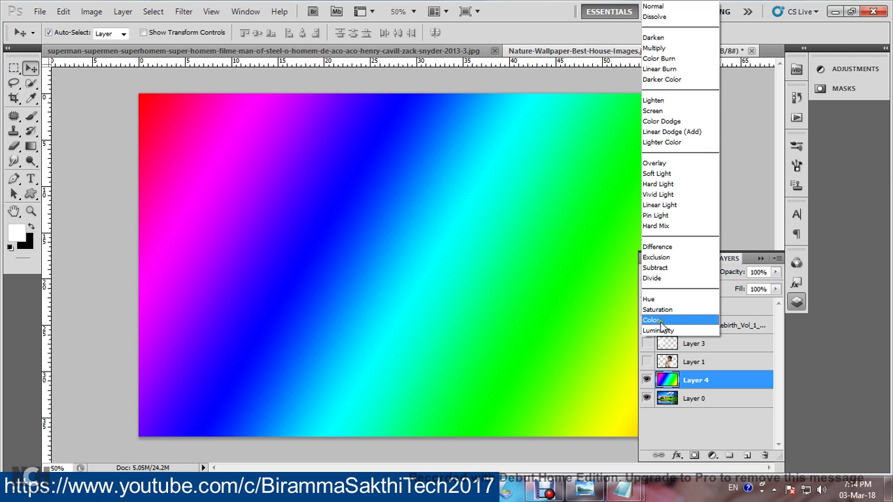
Try Color and Luminosity blending on the rainbow layer, then lower its opacity
left_click(661, 321)
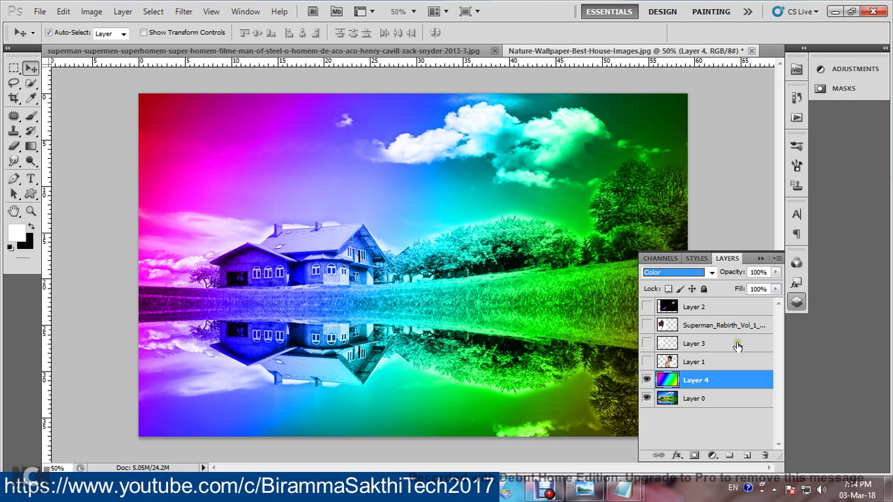
left_click(672, 272)
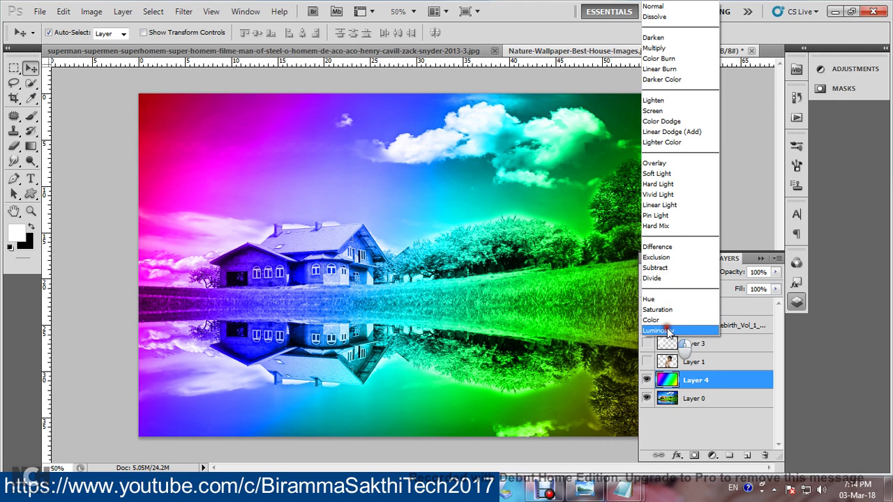
left_click(668, 331)
left_click(672, 273)
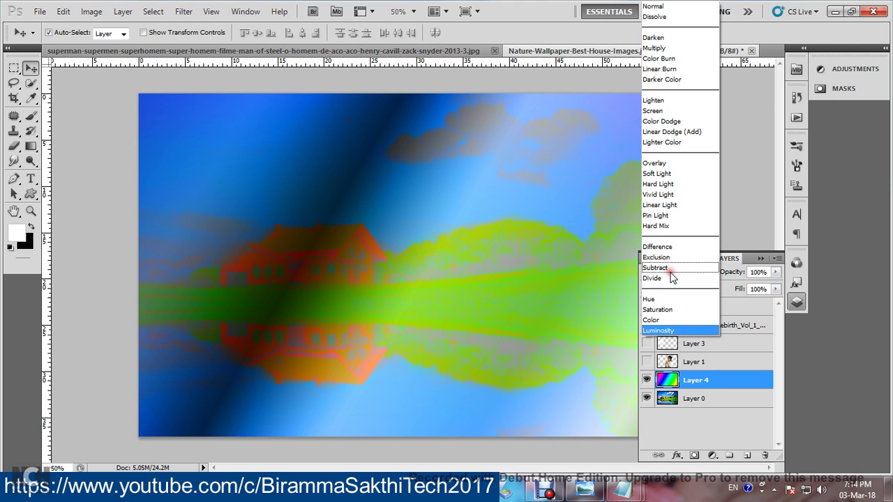
left_click(659, 320)
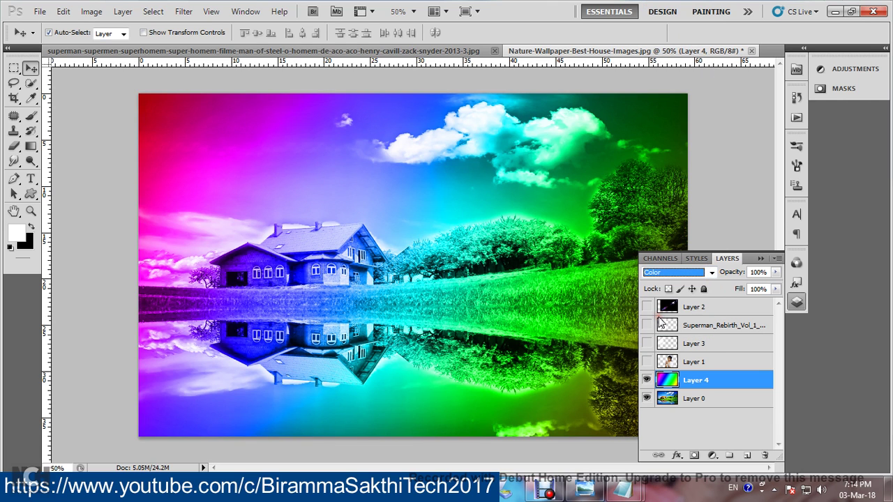
left_click(777, 278)
left_click_drag(774, 286, 750, 290)
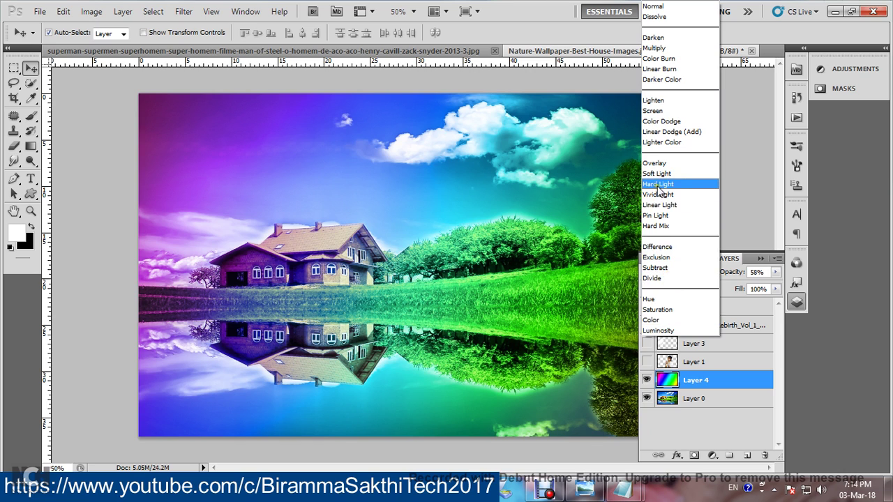
Switch the rainbow layer to Soft Light blending at 100% opacity
left_click(658, 173)
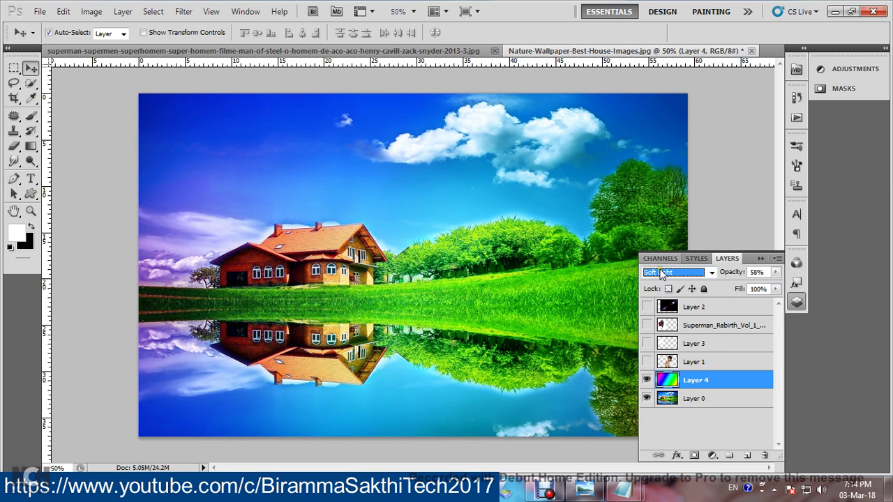
left_click(776, 272)
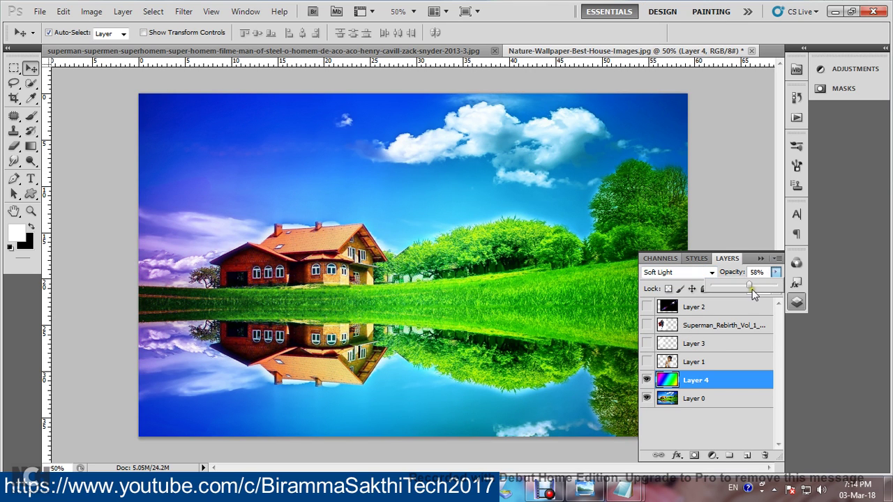
left_click_drag(753, 286, 790, 293)
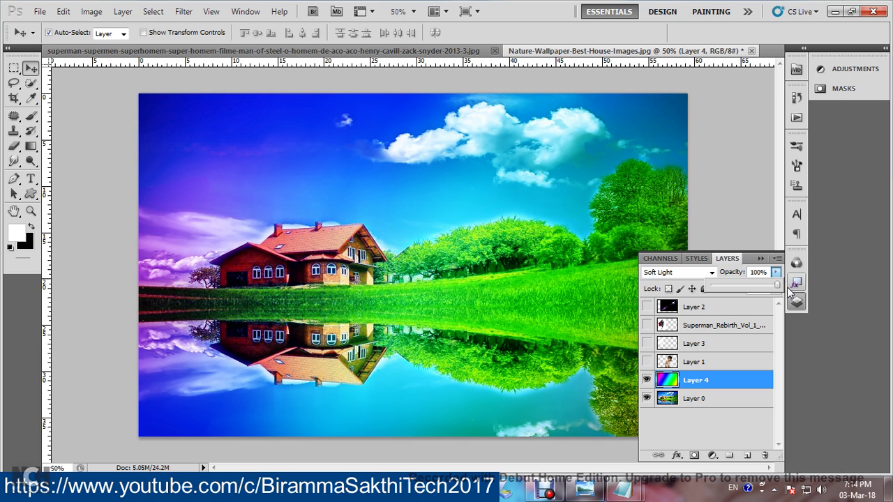
Try Overlay, Screen, Linear Dodge and Lighter Color on the rainbow layer, returning to Overlay
left_click(676, 272)
left_click(670, 170)
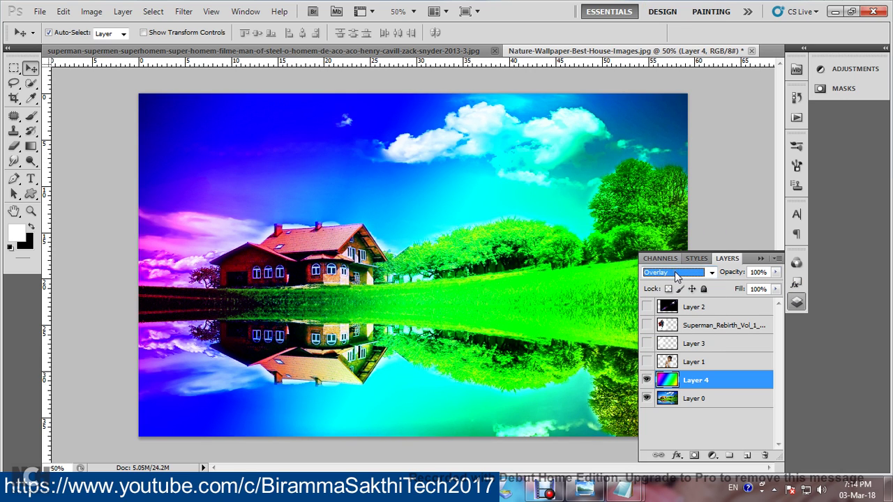
left_click(677, 272)
left_click(656, 110)
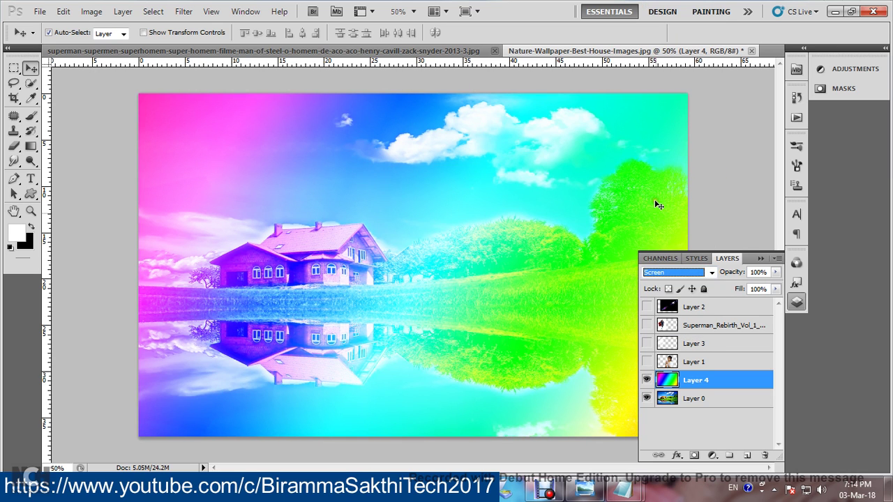
left_click(676, 272)
left_click(673, 134)
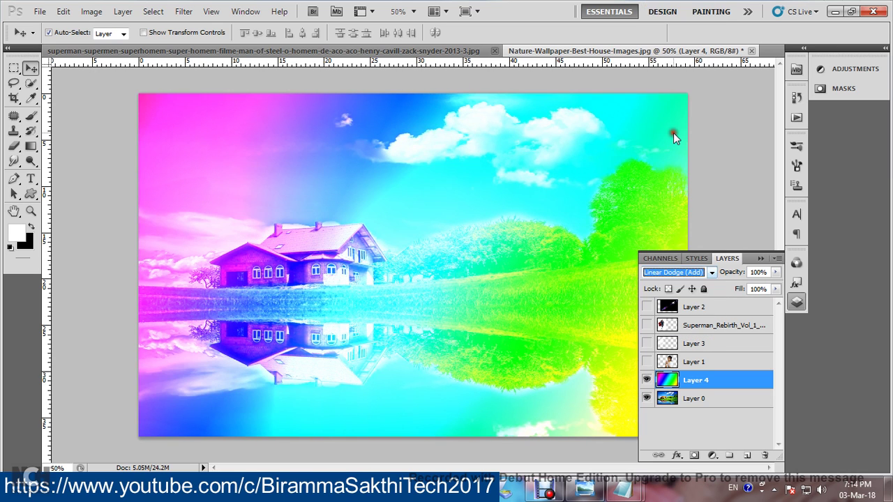
left_click(676, 272)
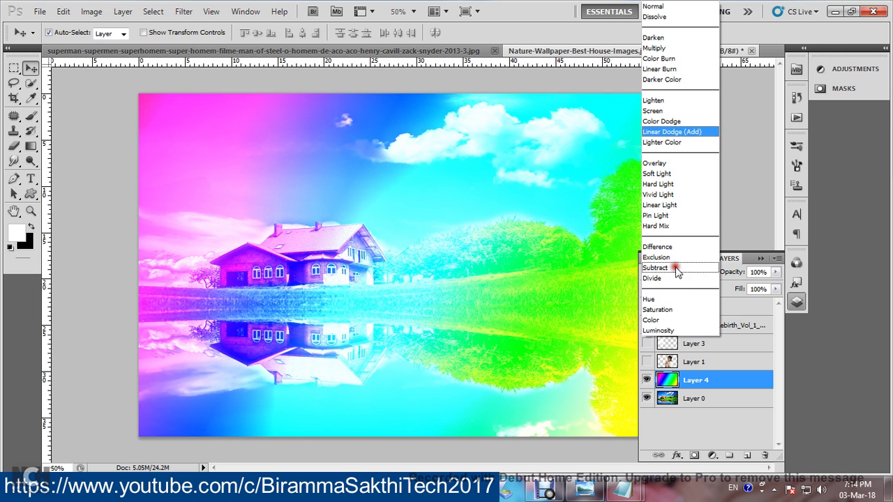
left_click(657, 165)
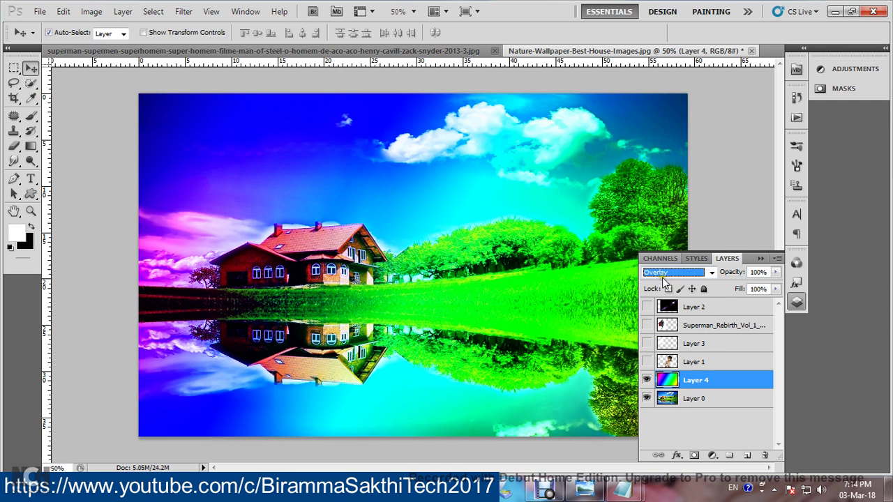
left_click(664, 273)
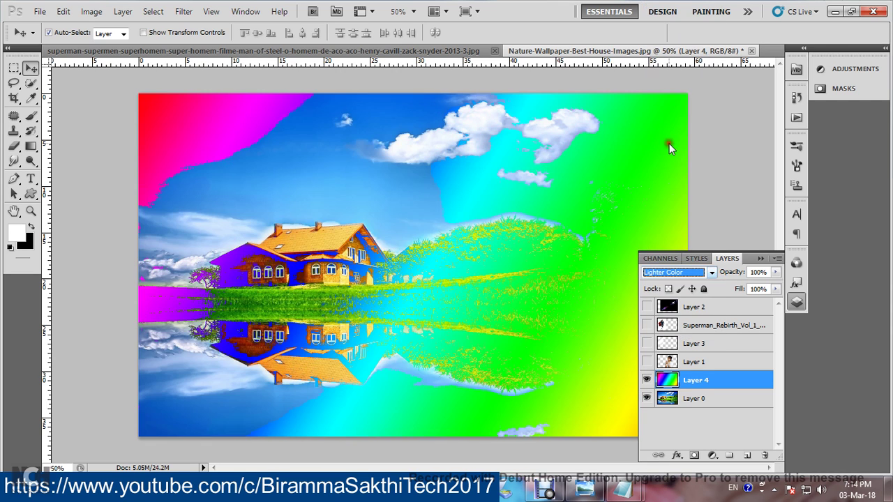
left_click(668, 140)
left_click(676, 272)
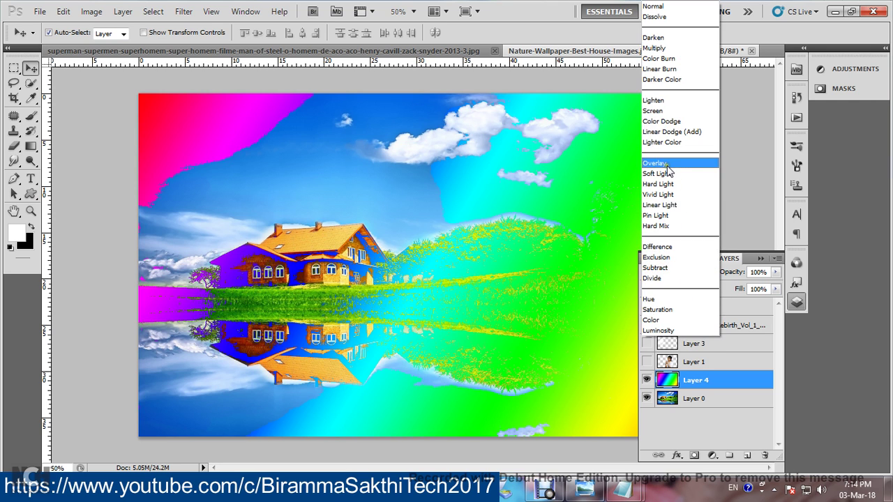
left_click(666, 164)
Test opacity at 47% and 100%, then set the rainbow layer to Color at about half opacity
left_click(776, 272)
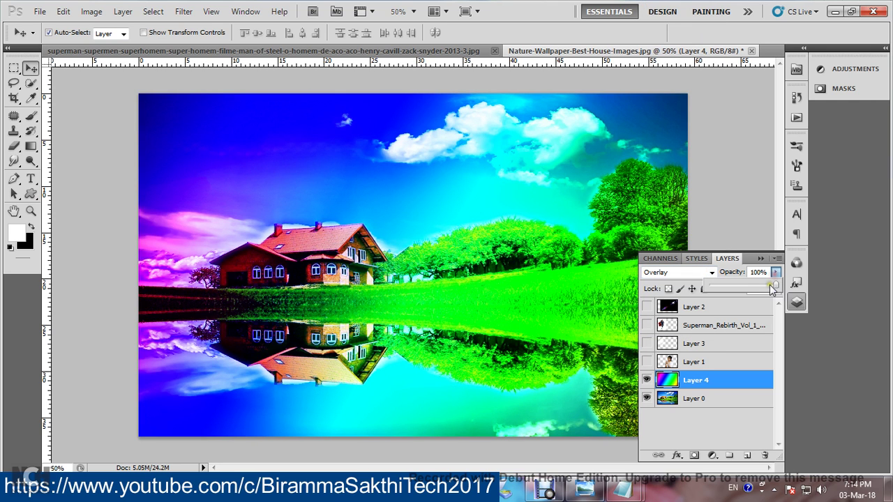
left_click_drag(772, 289, 743, 291)
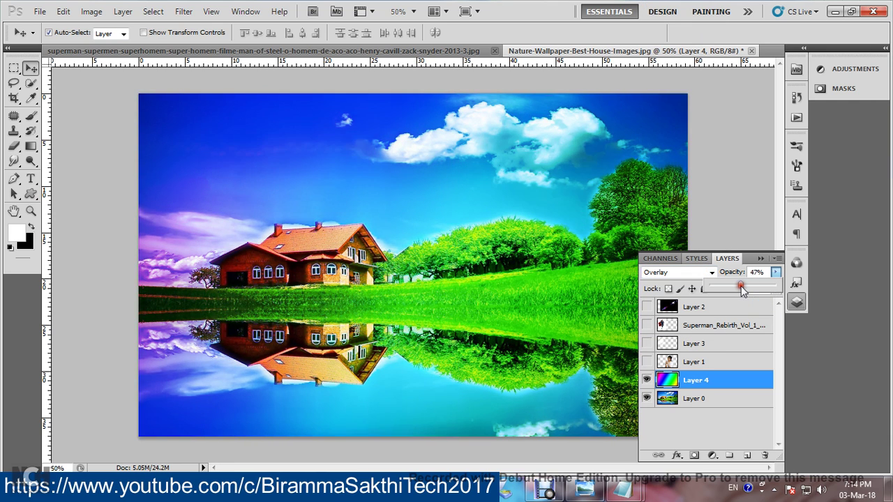
left_click_drag(742, 290, 782, 285)
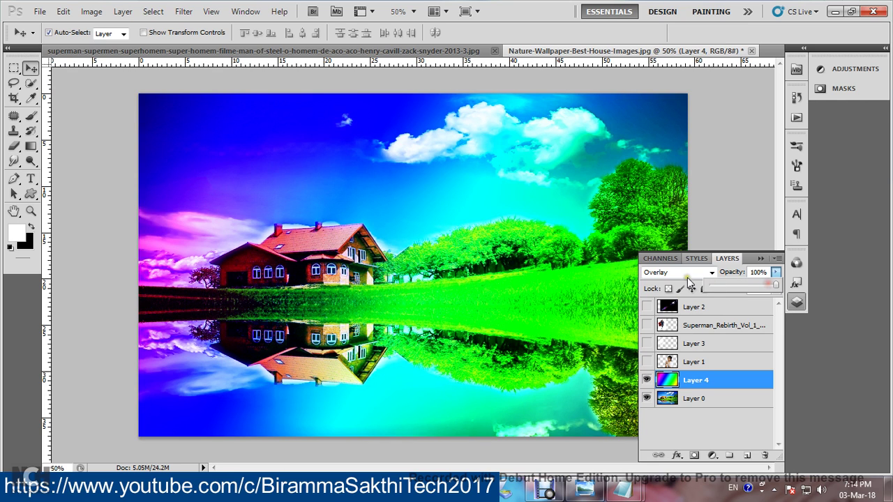
left_click(680, 273)
left_click(667, 326)
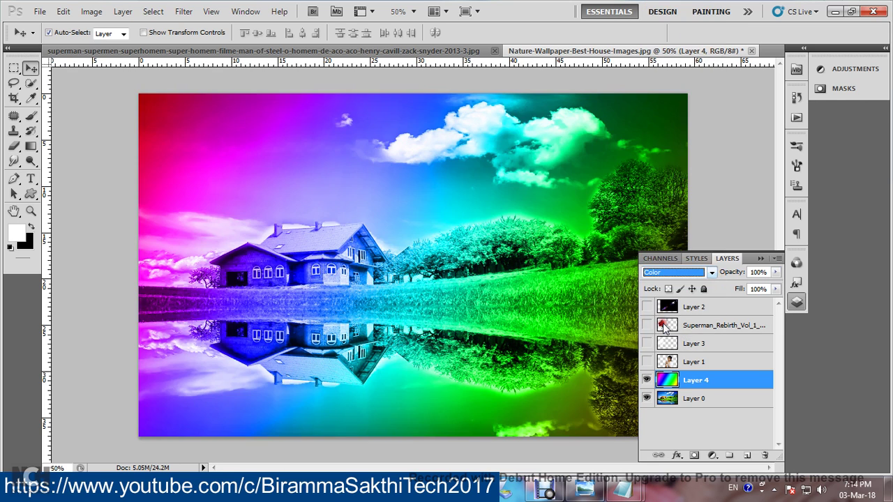
left_click(776, 272)
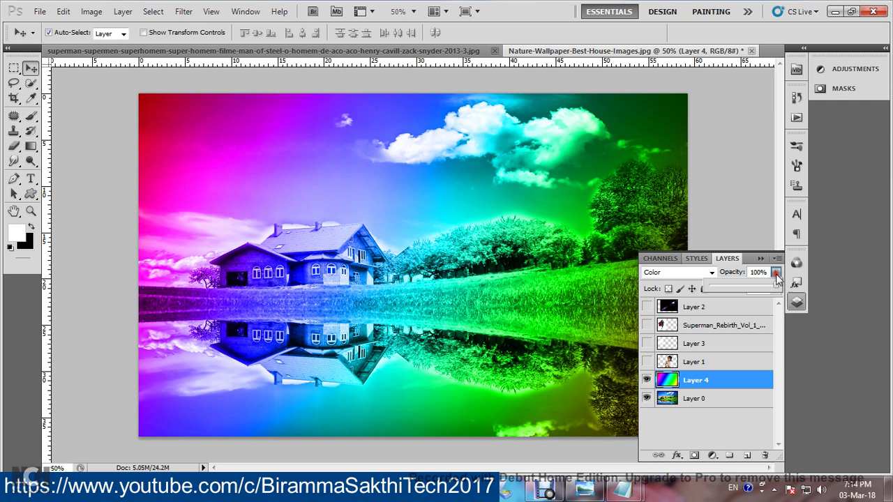
mouse_move(780, 285)
left_mouse_down()
mouse_move(744, 288)
mouse_move(752, 288)
left_mouse_up()
Hide the rainbow layer, add a new Layer 5 and fill it with bright orange
left_click(647, 383)
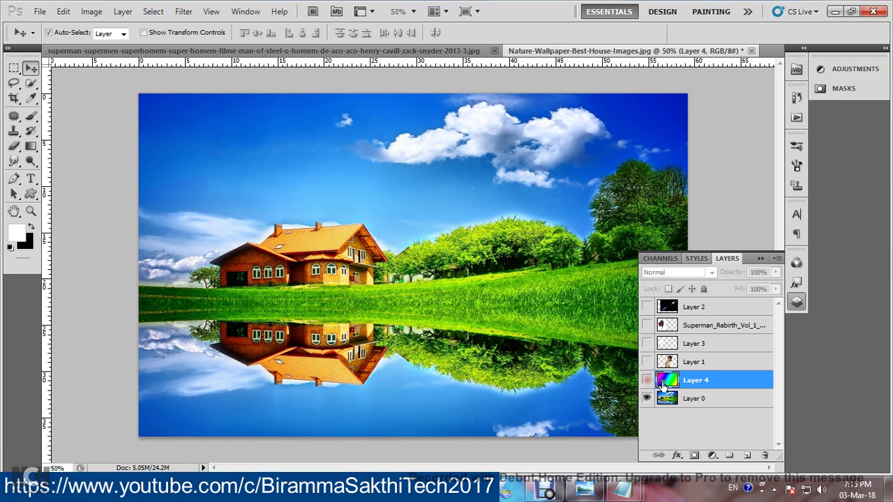
left_click(747, 455)
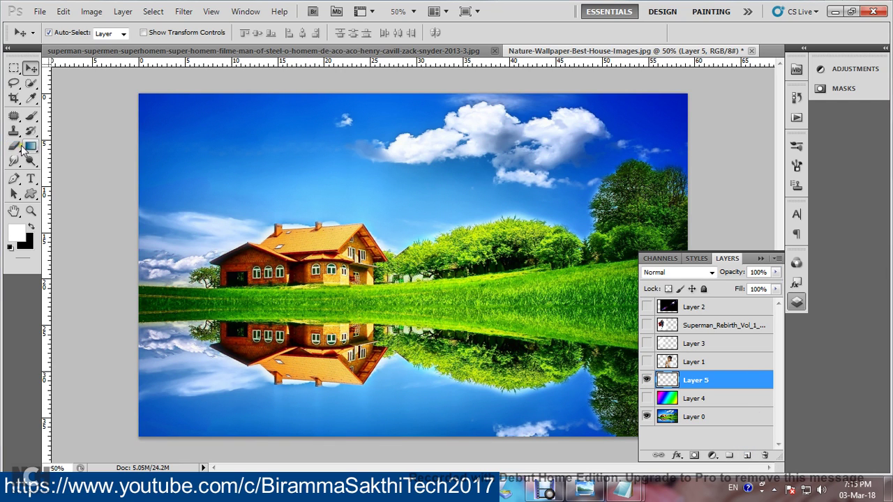
left_click_drag(26, 147, 62, 157)
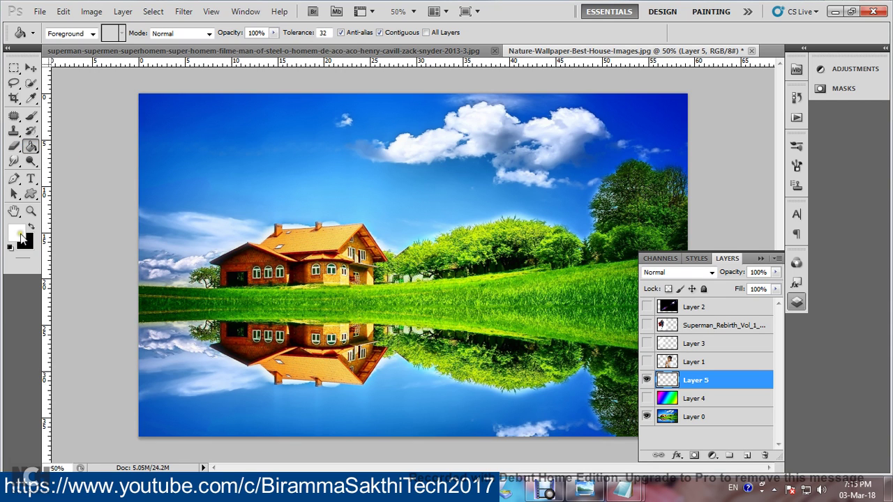
left_click(22, 236)
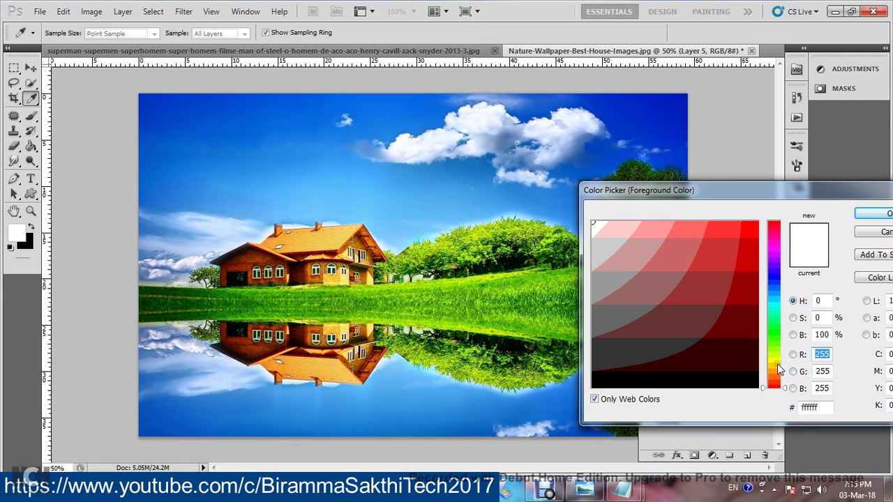
left_click(777, 375)
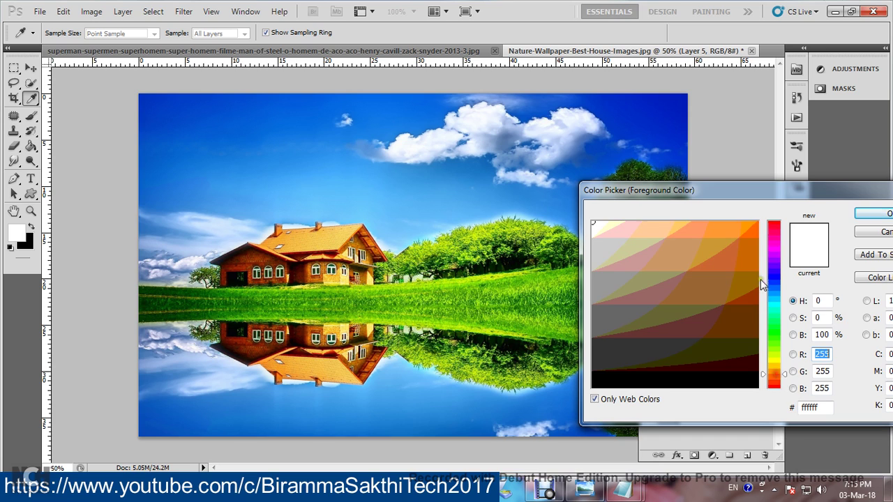
left_click(753, 230)
left_click(865, 212)
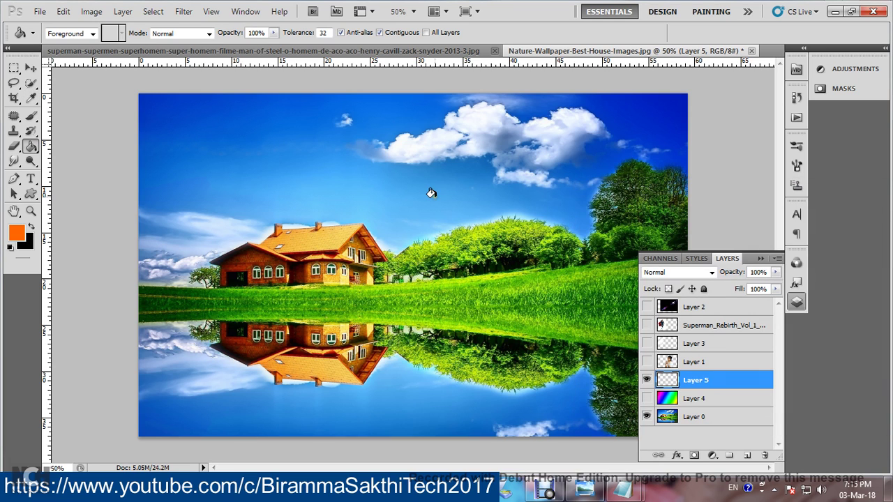
left_click(430, 193)
Set orange Layer 5 to Color blend and lower its opacity to 58%
left_click(31, 68)
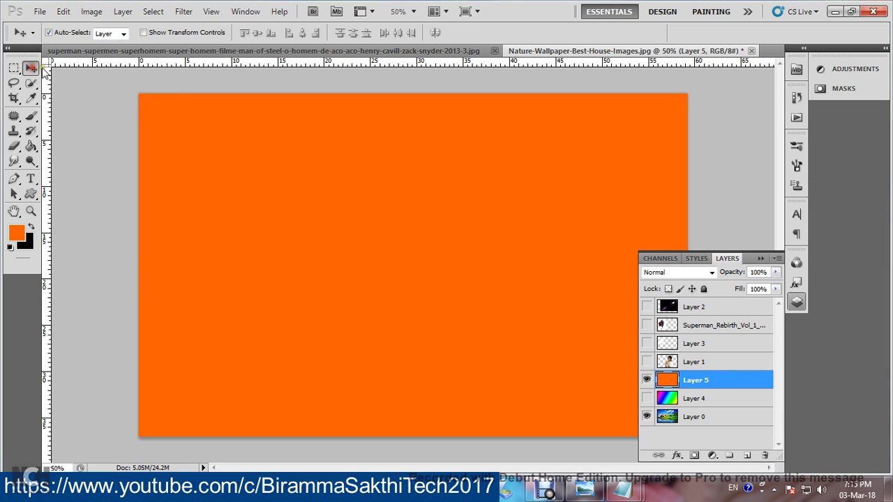
left_click(652, 272)
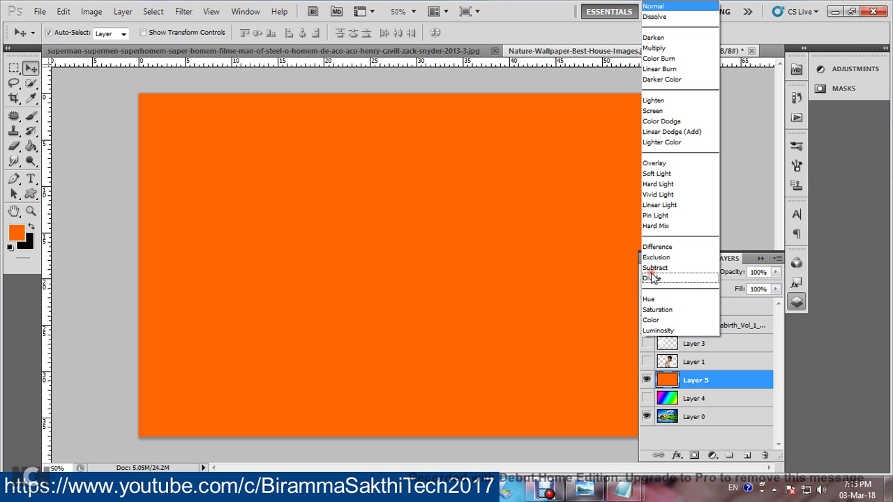
left_click(661, 315)
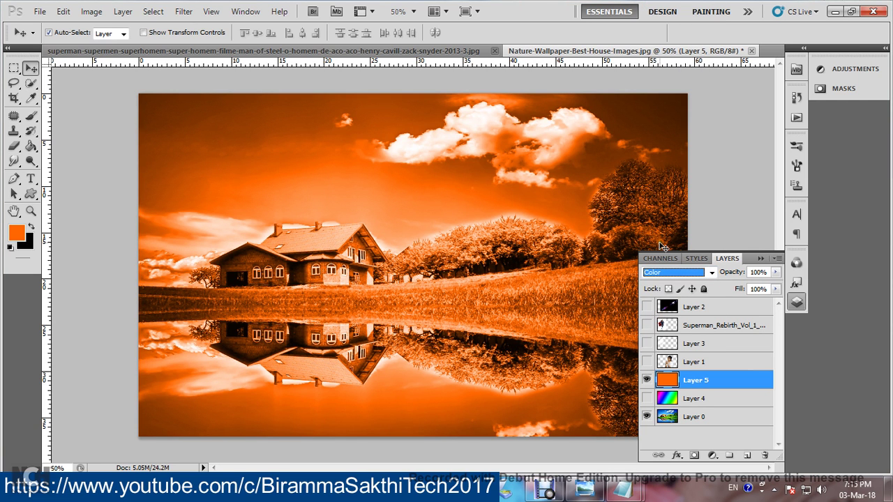
left_click(776, 273)
left_click_drag(772, 282, 750, 290)
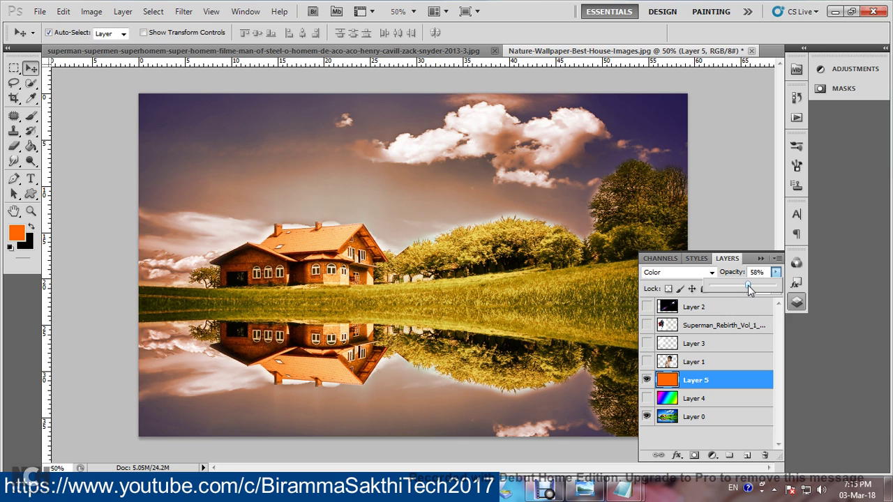
Dismiss the blend-mode list keeping Color, then bring the Debut screen recorder forward
left_click(712, 272)
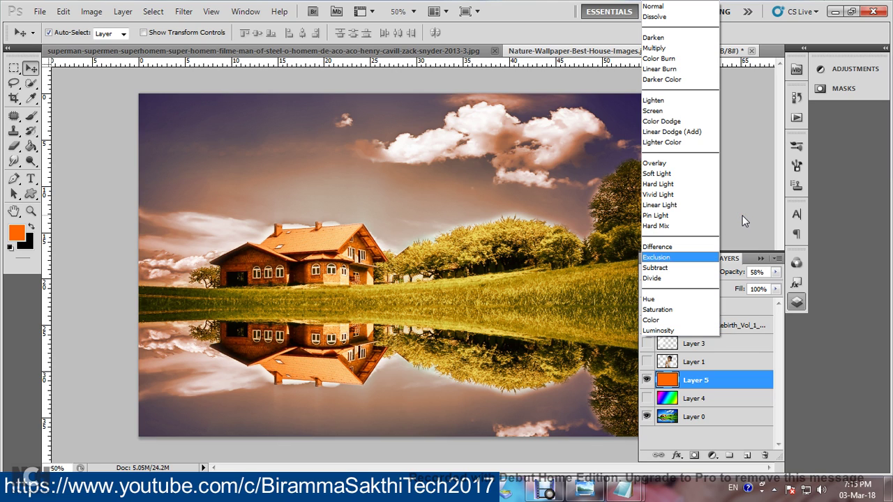
key("Escape")
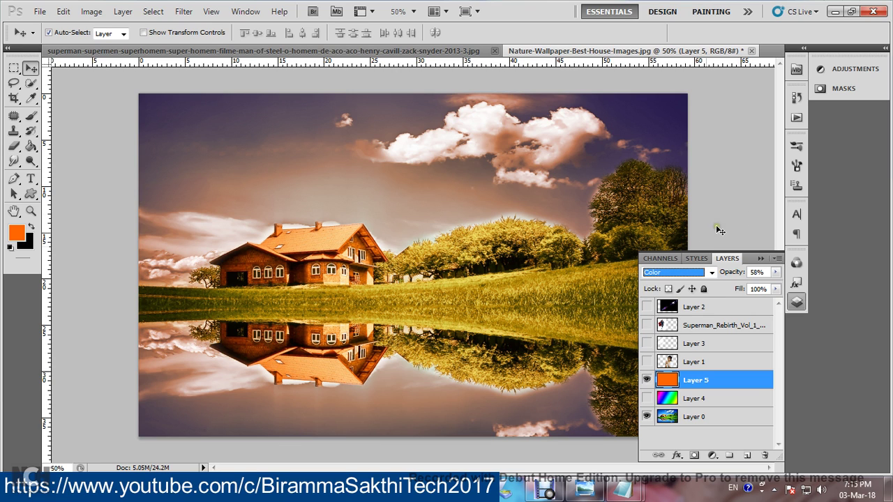
left_click(545, 490)
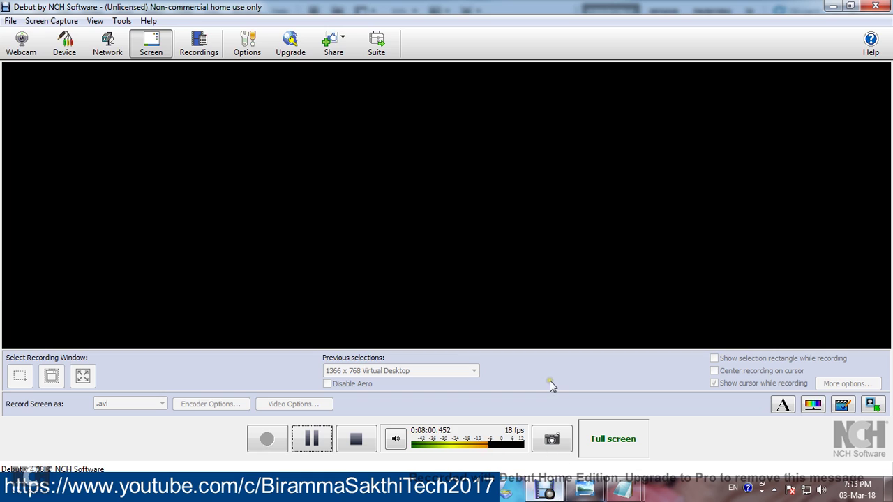